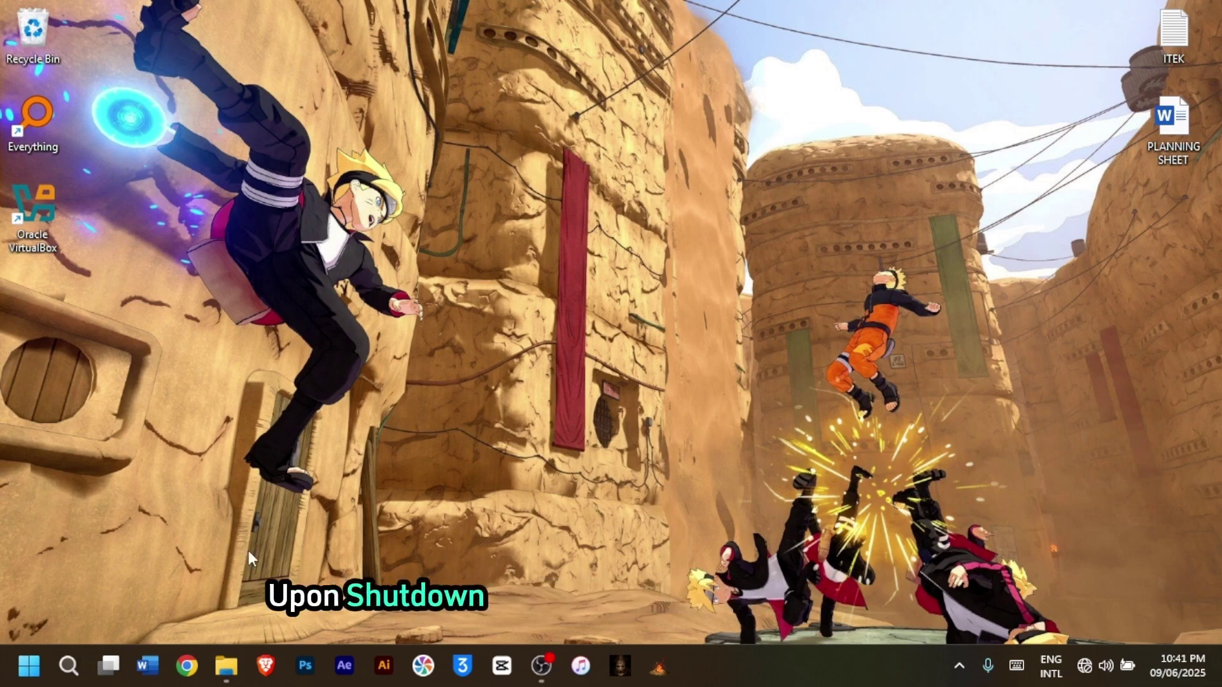
Open Control Panel and display its items as small icons.
{"action": "left_click", "coordinate": [69, 668]}
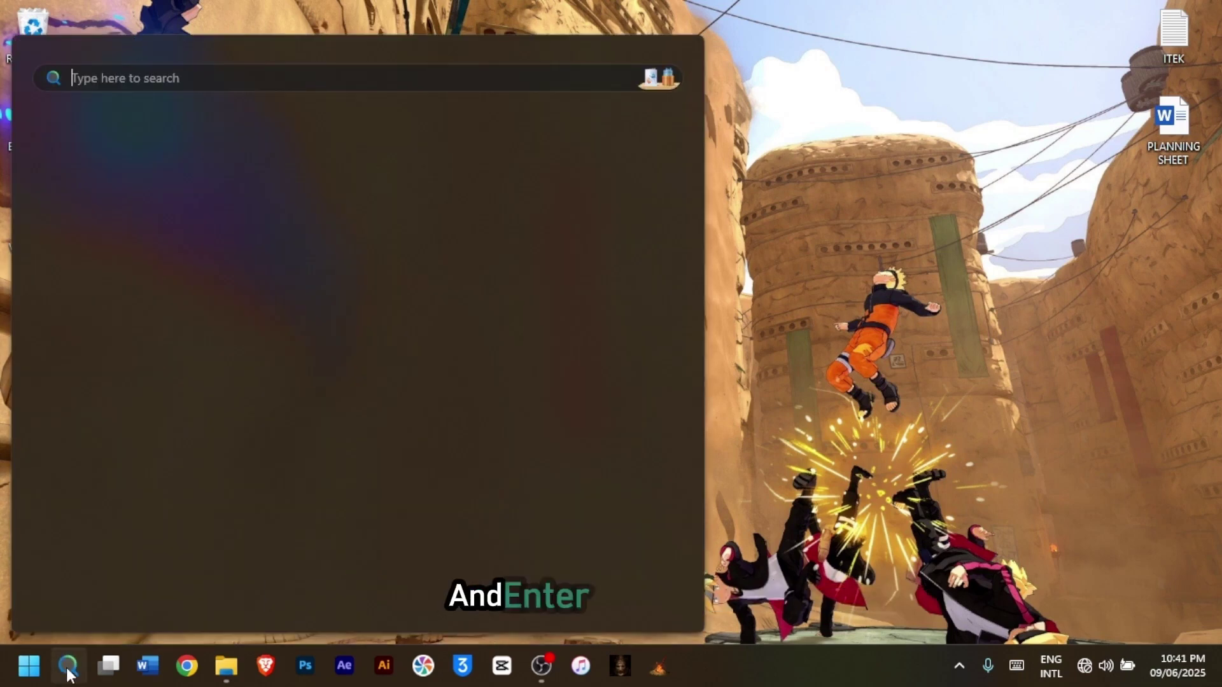
{"action": "type", "text": "control panel"}
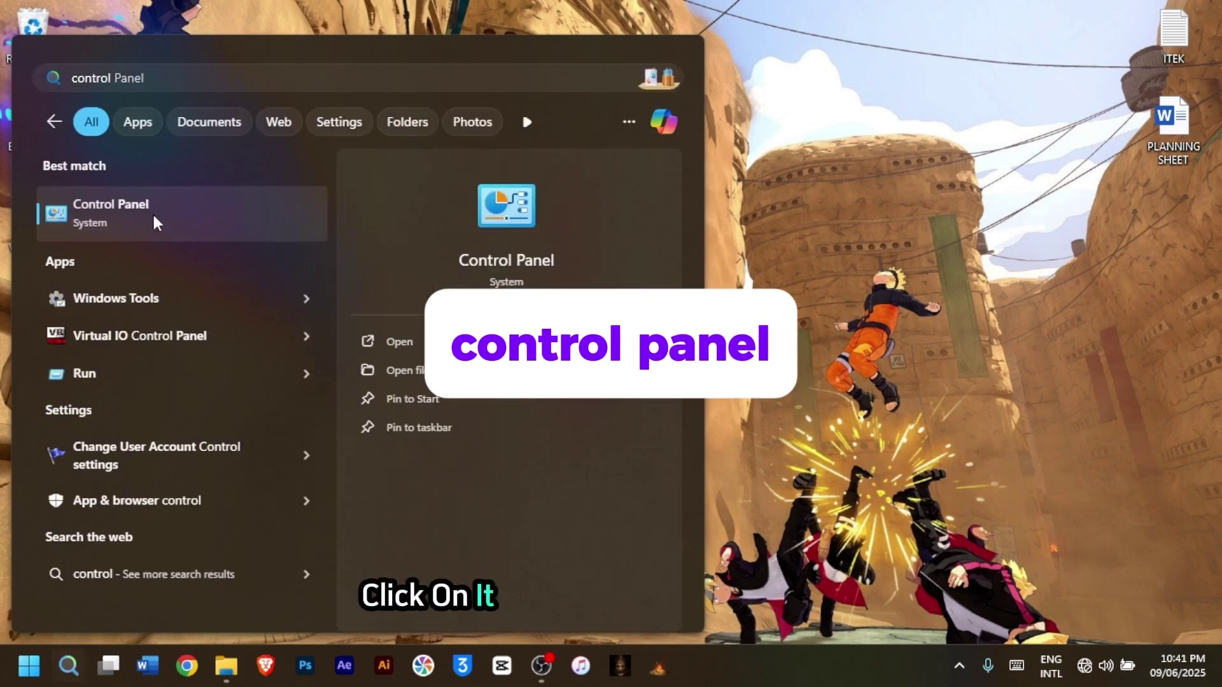
{"action": "left_click", "coordinate": [151, 212]}
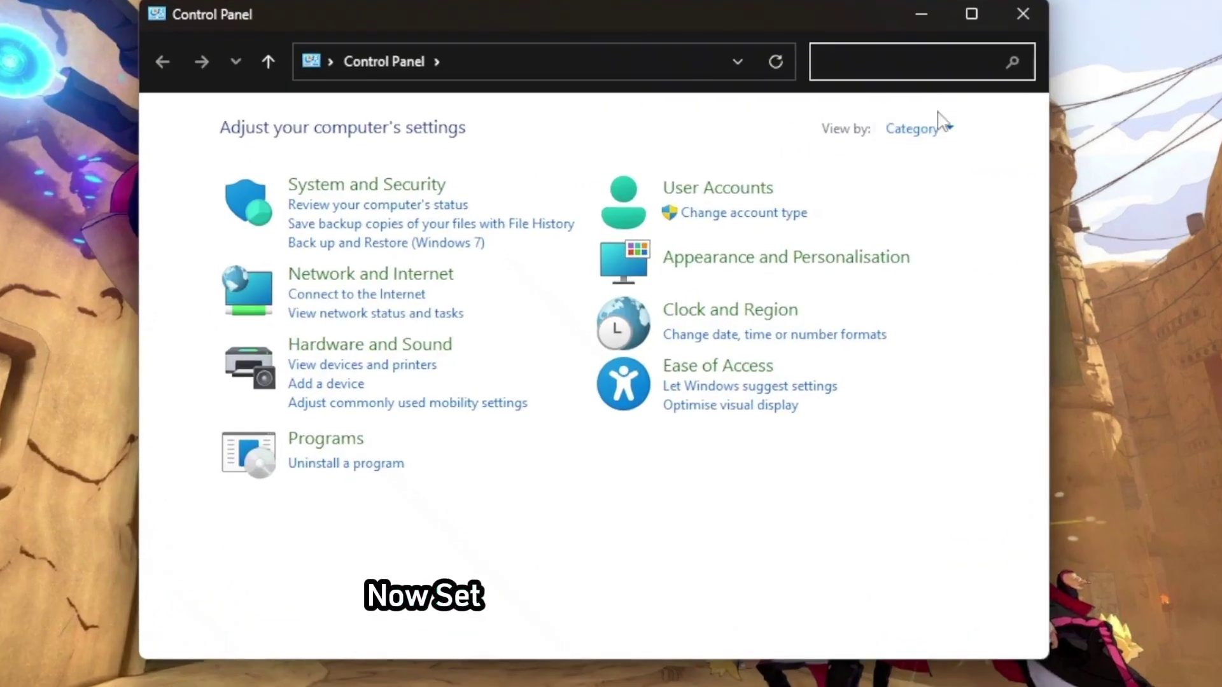
{"action": "left_click", "coordinate": [856, 169]}
{"action": "left_click", "coordinate": [963, 224]}
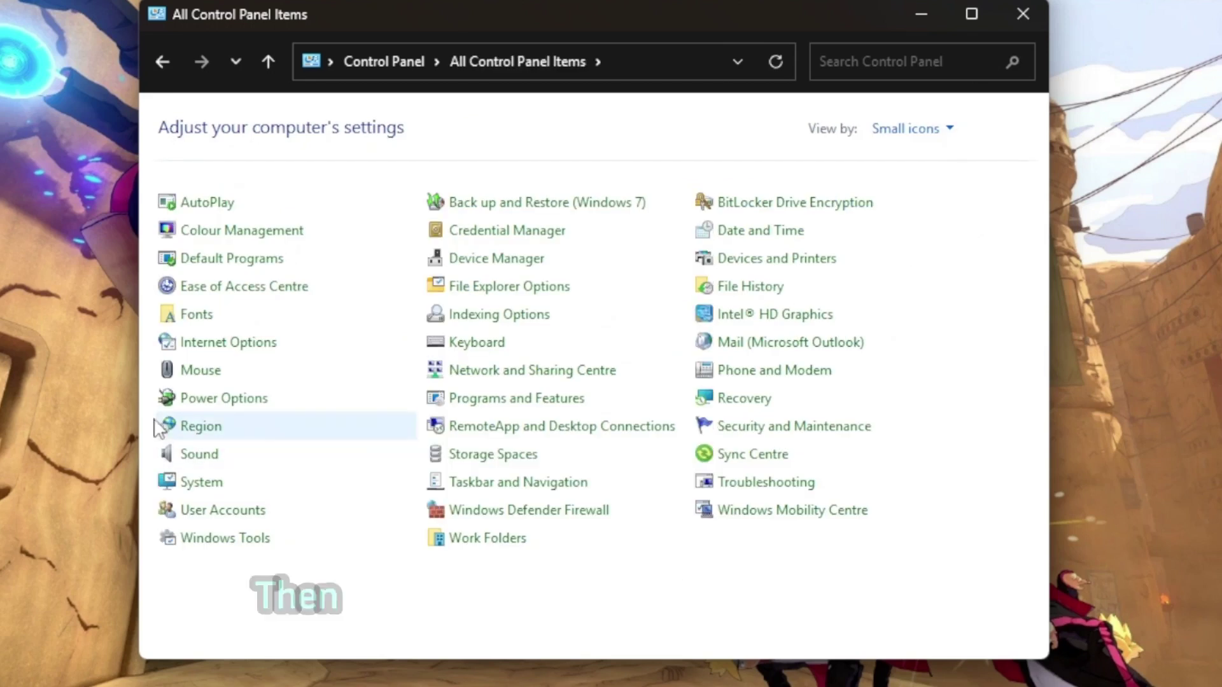
Open the power button settings in Power Options and unlock the settings that are currently unavailable.
{"action": "left_click", "coordinate": [215, 407]}
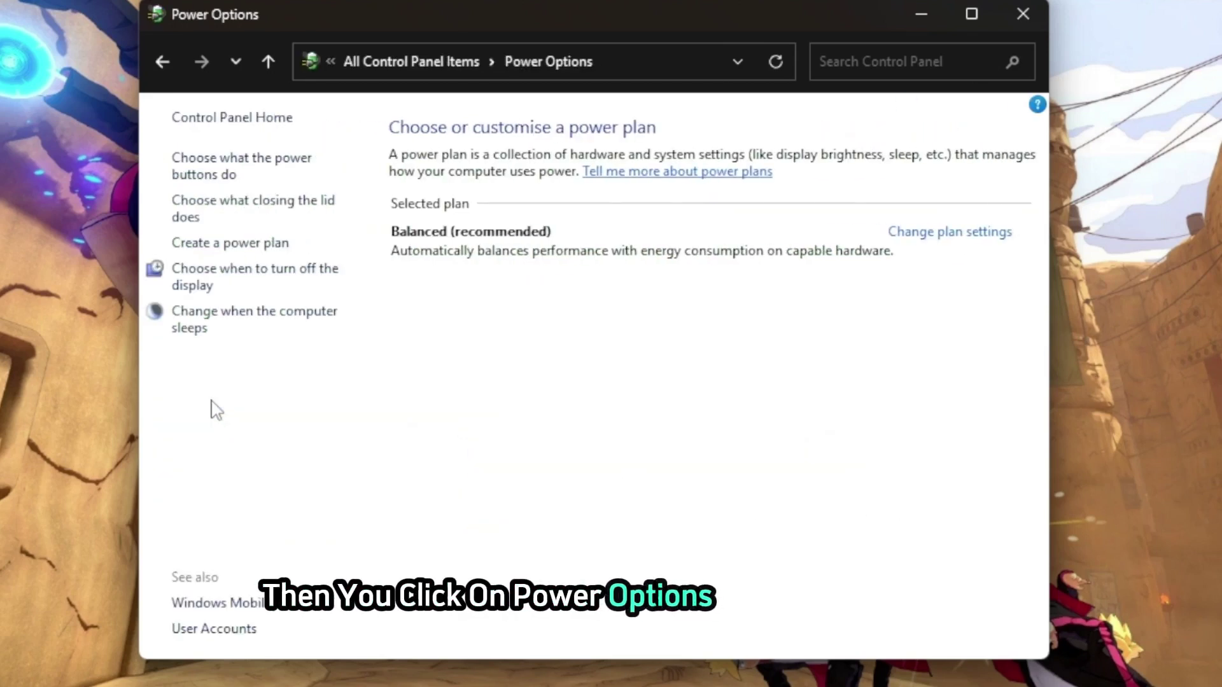
{"action": "left_click", "coordinate": [222, 168]}
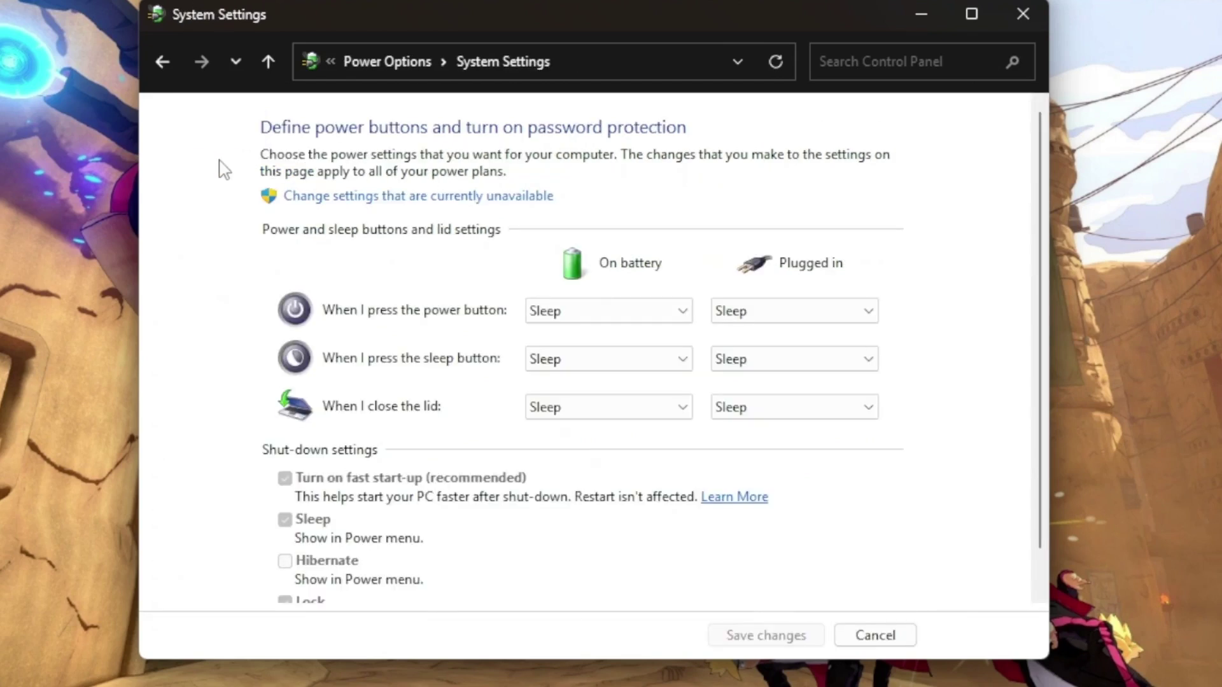
{"action": "left_click", "coordinate": [409, 199]}
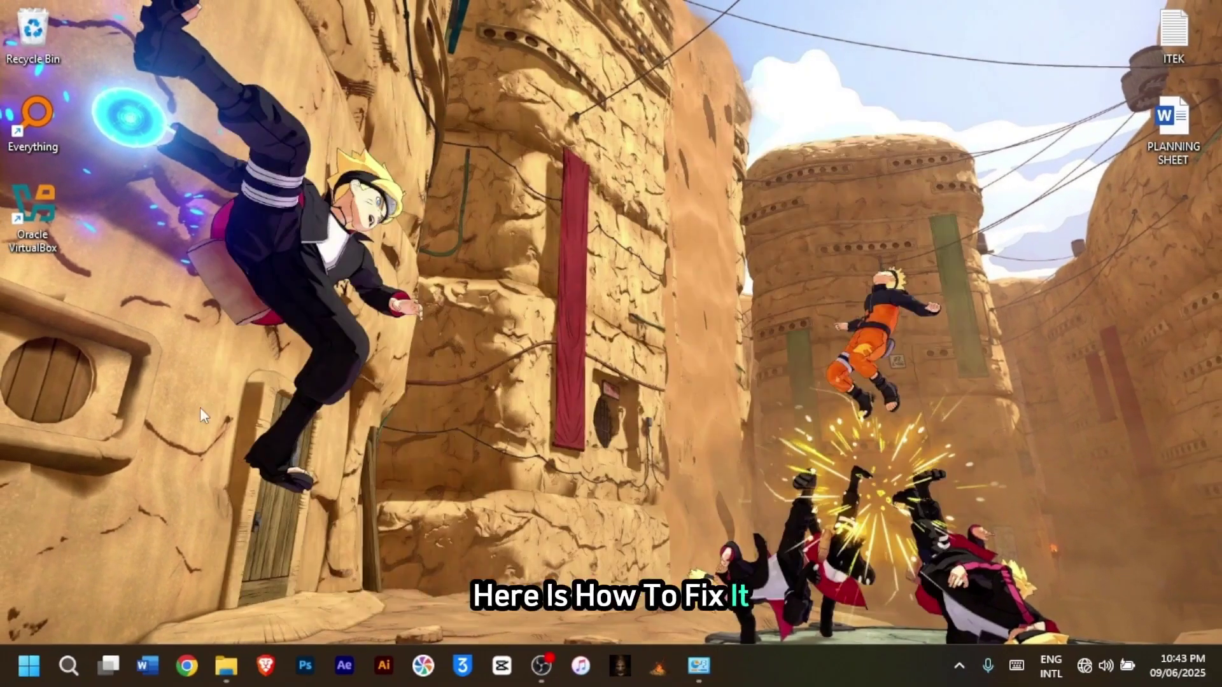
Run powercfg /hibernate on in an administrator terminal, then switch back to Control Panel.
{"action": "key", "text": "super+x"}
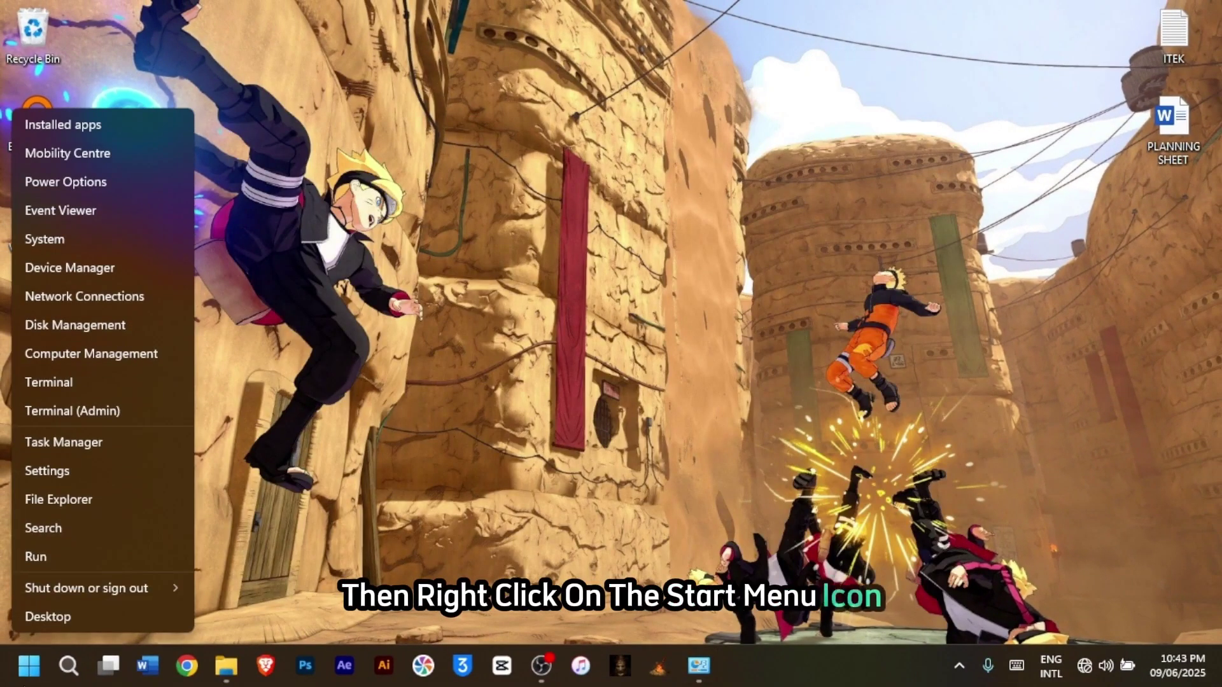
{"action": "left_click", "coordinate": [75, 411]}
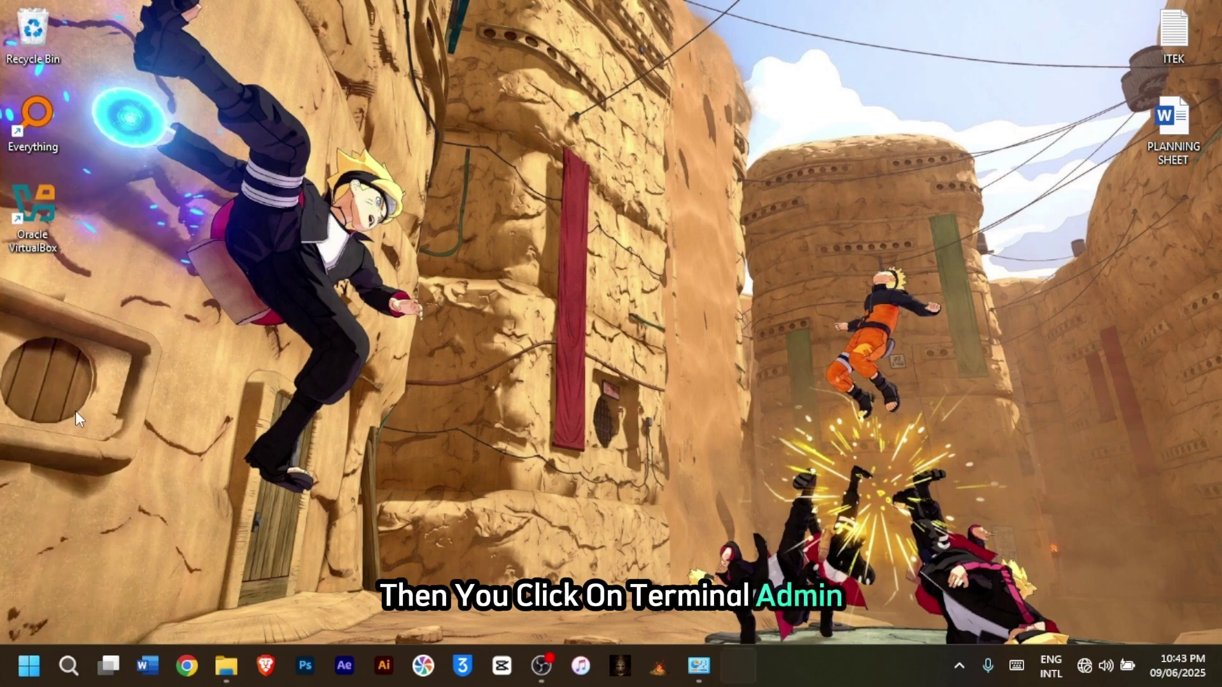
{"action": "left_click", "coordinate": [504, 486]}
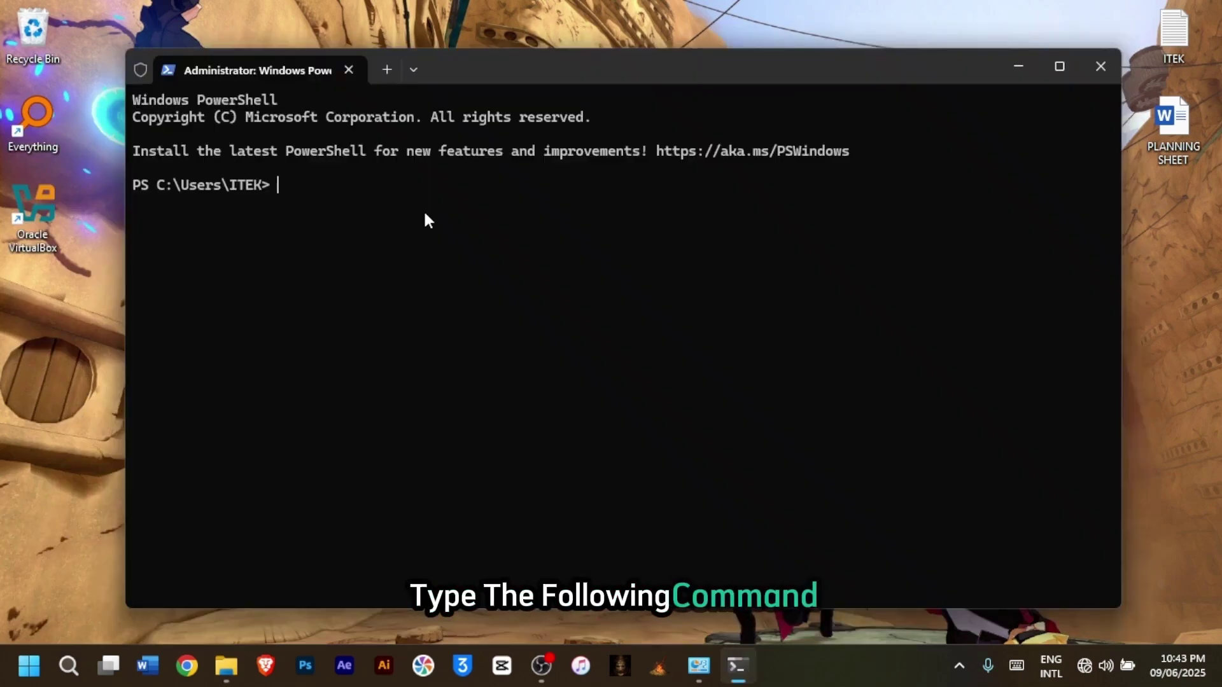
{"action": "type", "text": "powercfg /hibe"}
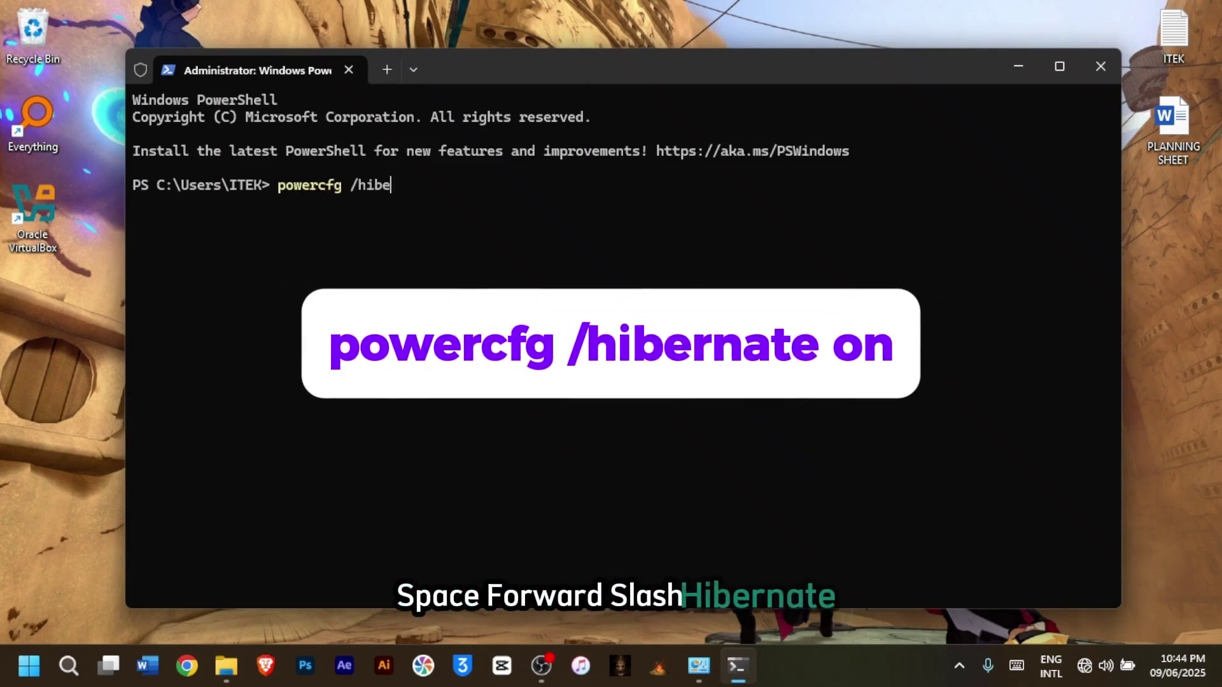
{"action": "type", "text": "rnate on"}
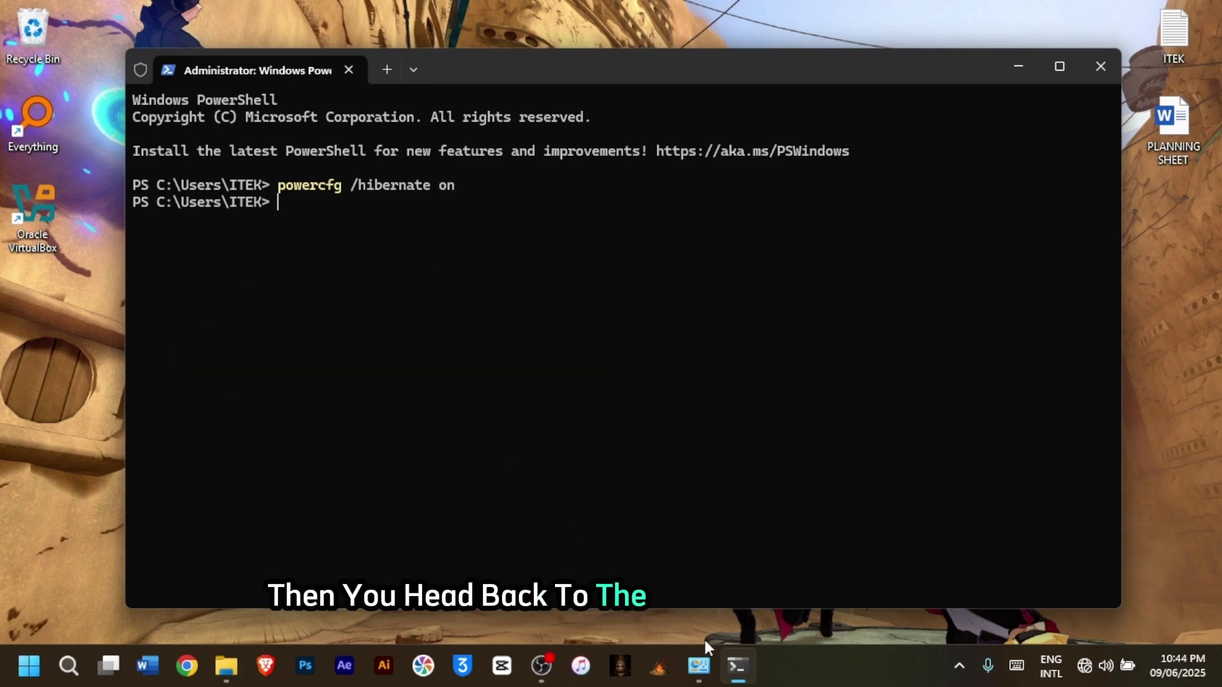
{"action": "left_click", "coordinate": [702, 673]}
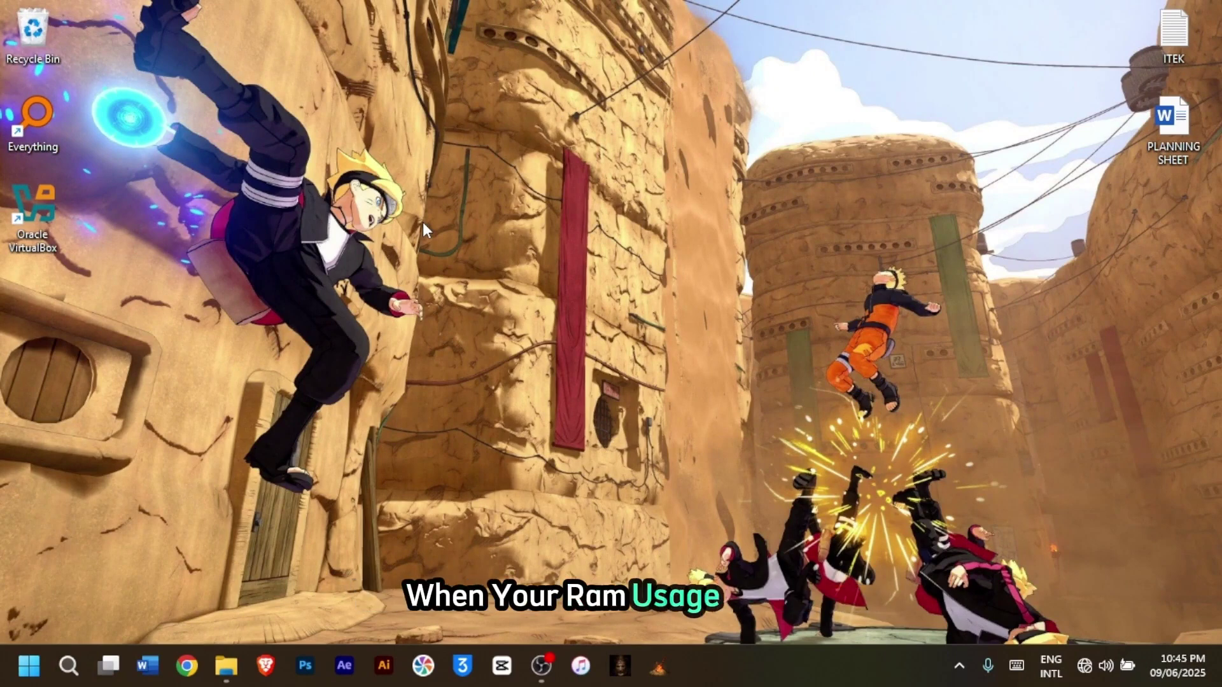
Open the Virtual Memory settings from the advanced performance options in the advanced system settings.
{"action": "left_click", "coordinate": [68, 667]}
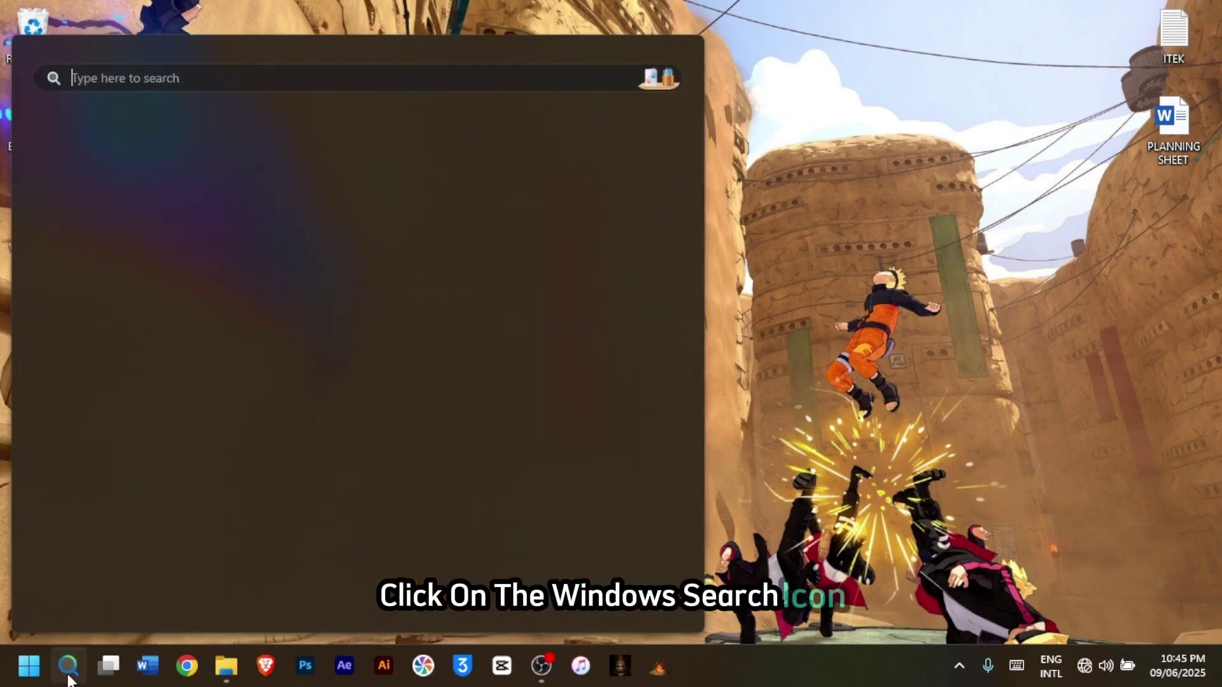
{"action": "type", "text": "advanced system s"}
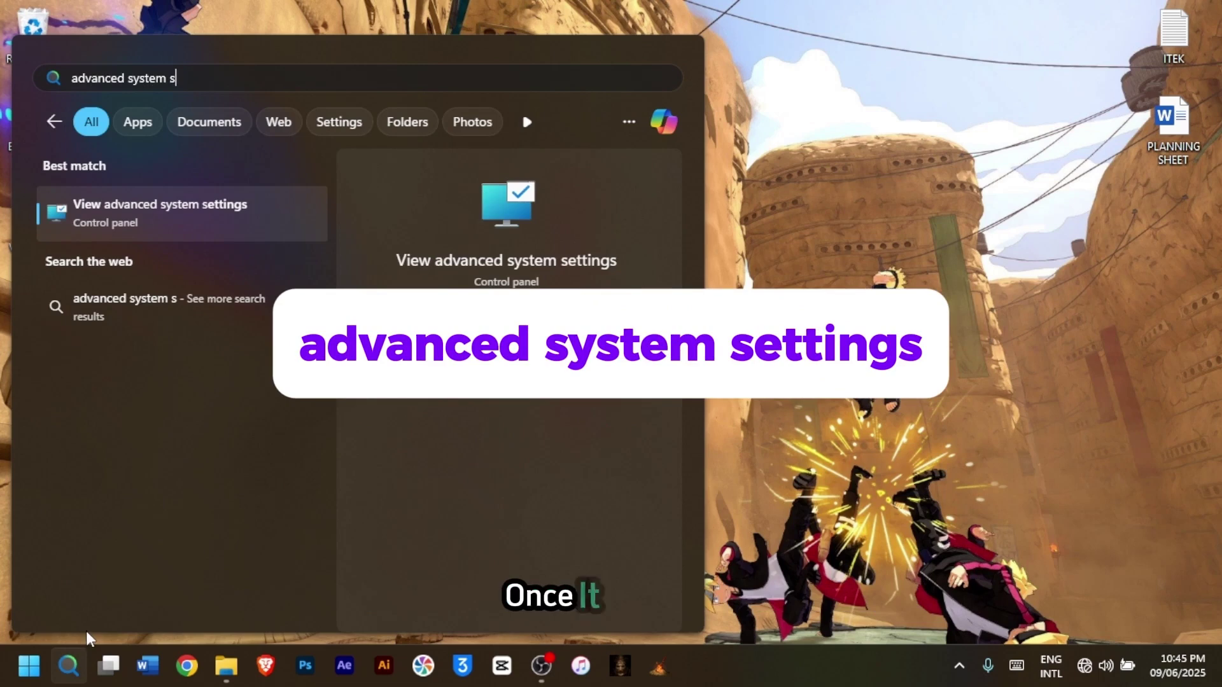
{"action": "left_click", "coordinate": [251, 217]}
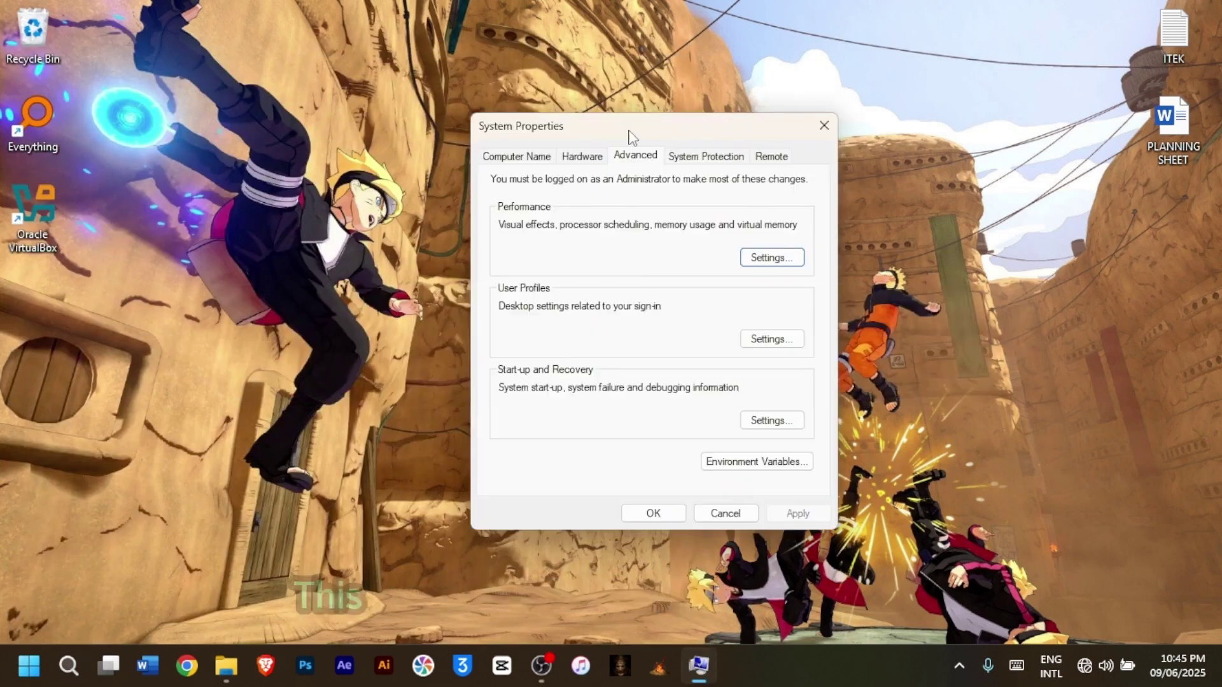
{"action": "left_click_drag", "start_coordinate": [574, 138], "coordinate": [567, 131]}
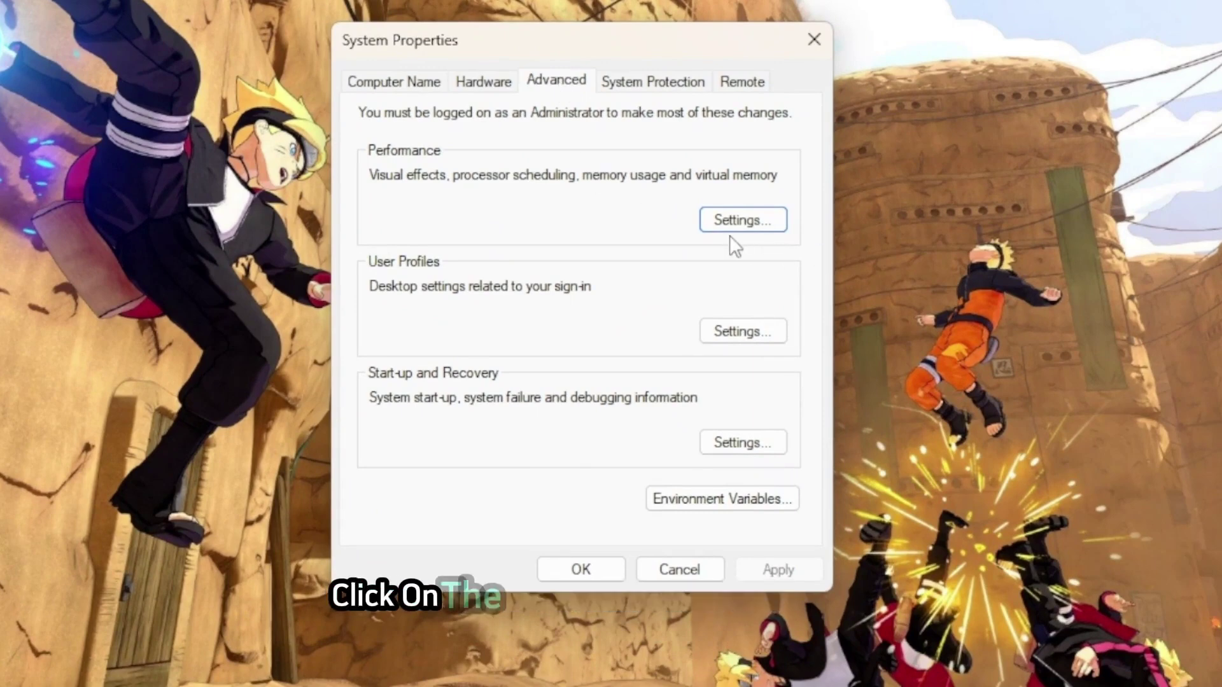
{"action": "left_click", "coordinate": [734, 221]}
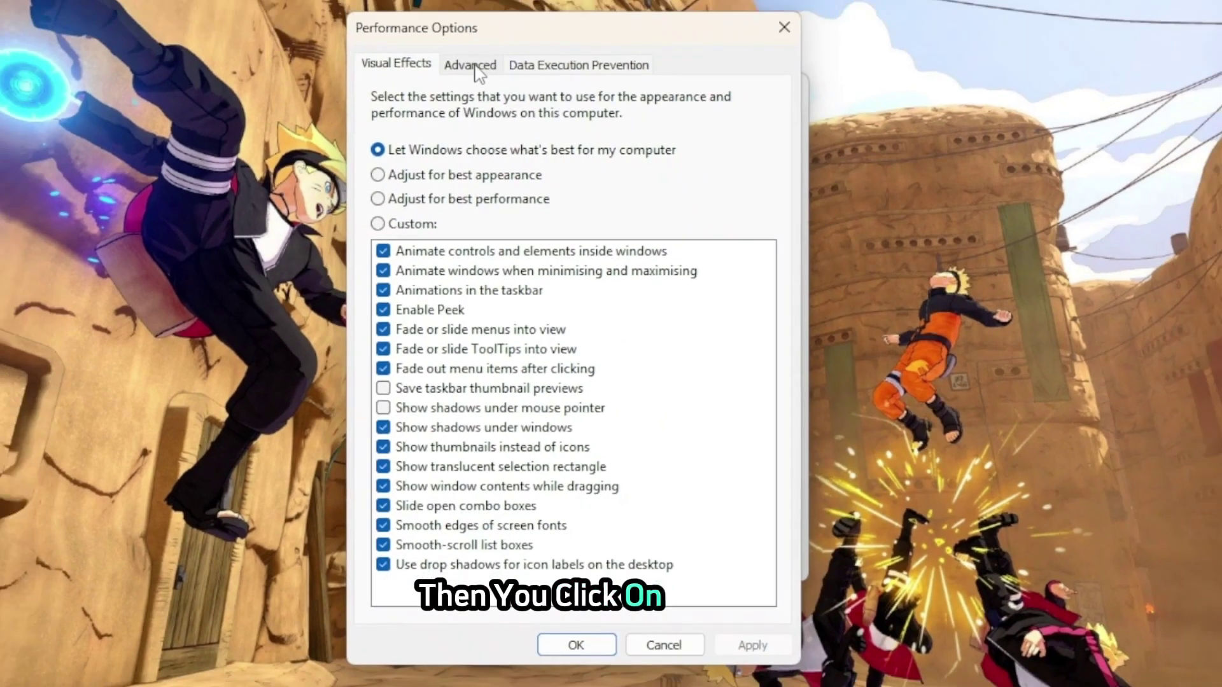
{"action": "left_click", "coordinate": [475, 66]}
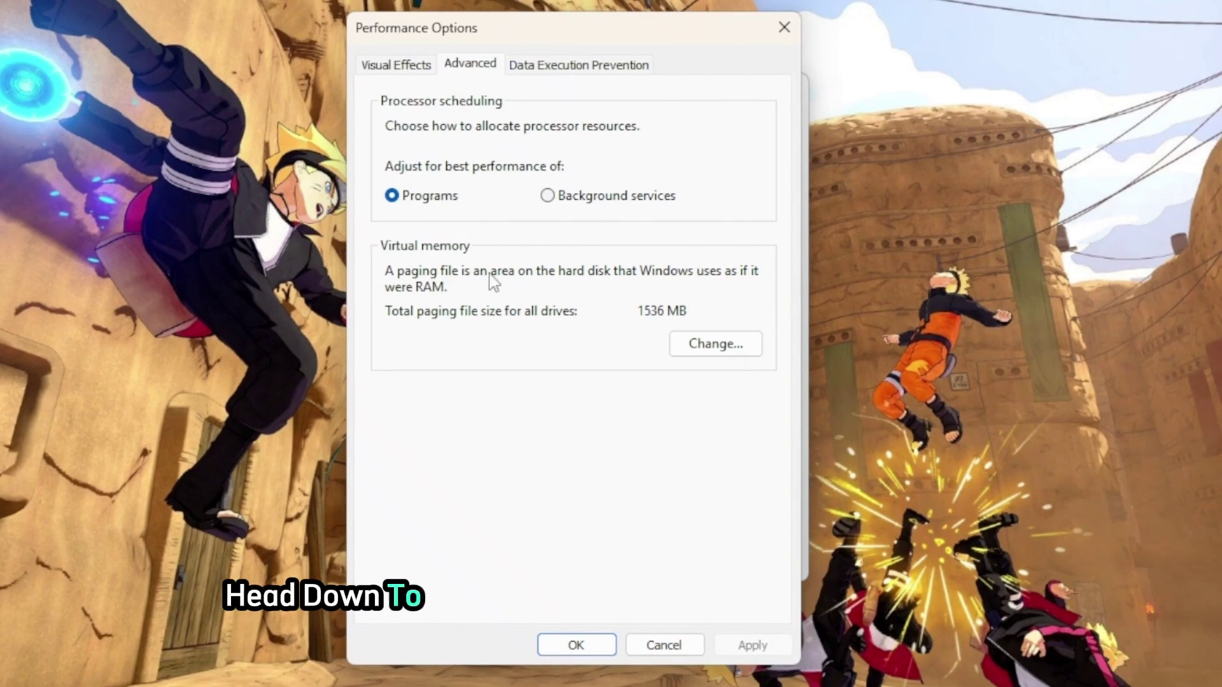
{"action": "left_click", "coordinate": [722, 350]}
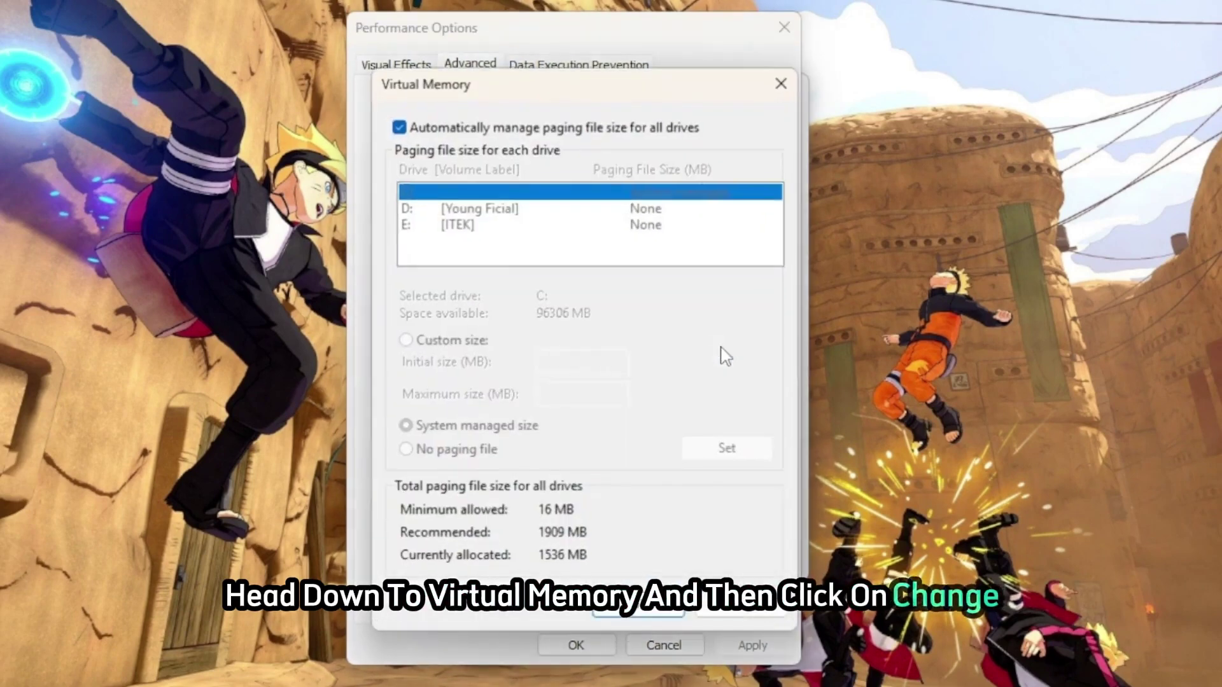
Turn off automatic paging file management and enter a custom initial size of 1909 MB for drive C:.
{"action": "left_click", "coordinate": [475, 113]}
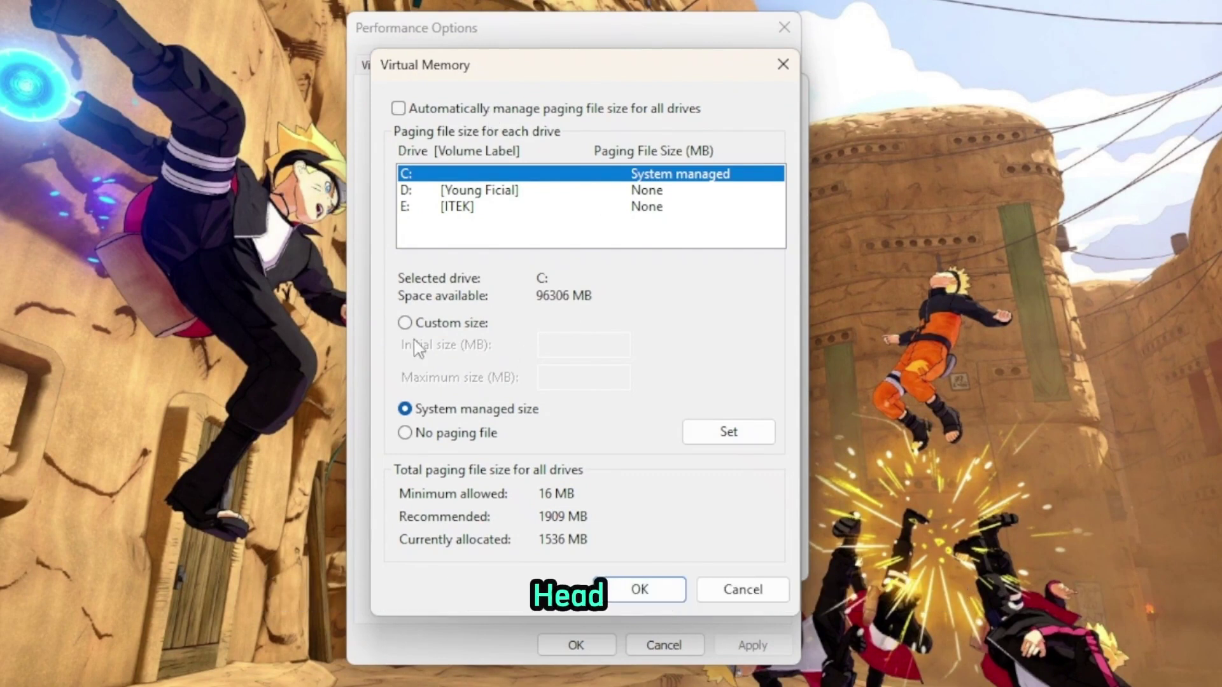
{"action": "left_click", "coordinate": [405, 323]}
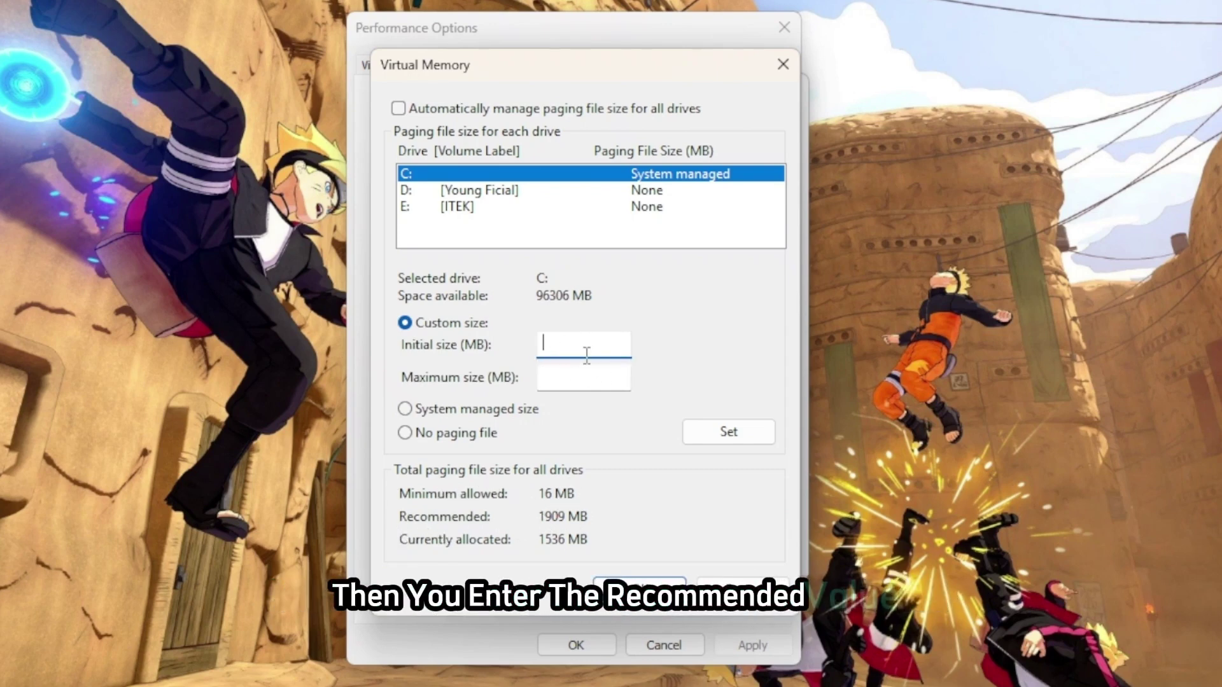
{"action": "type", "text": "1909"}
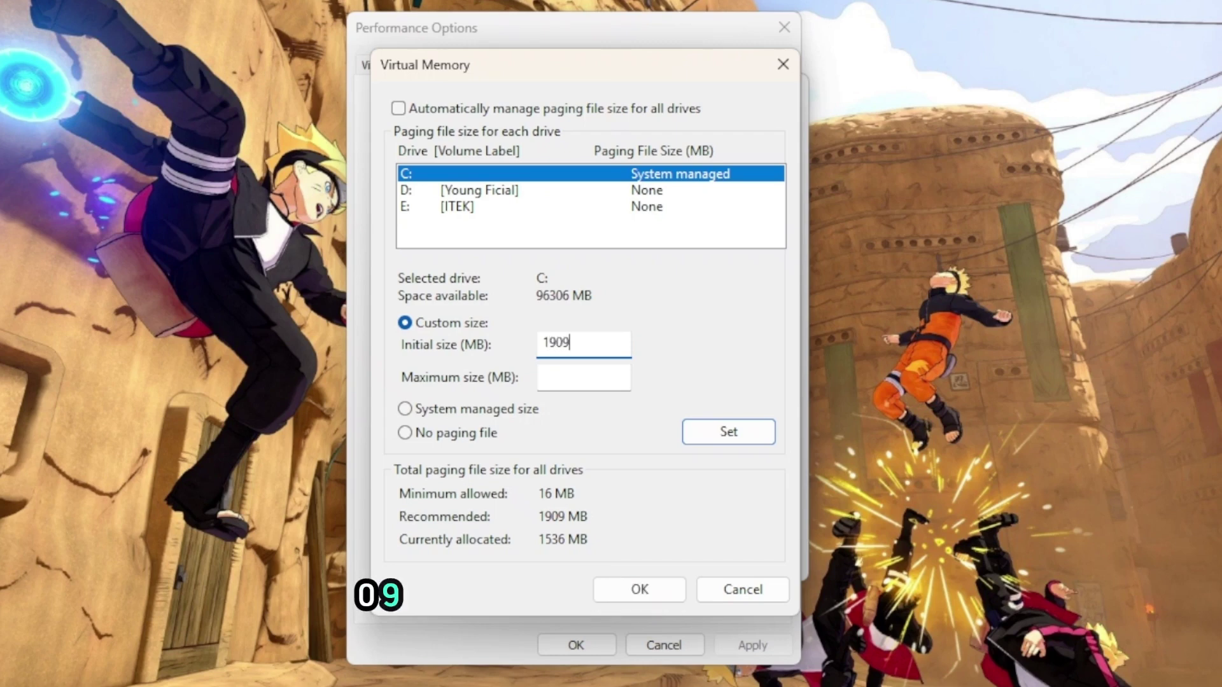
Switch to Calculator and multiply 1909 by 2 to work out the maximum paging file size.
{"action": "left_click", "coordinate": [570, 380]}
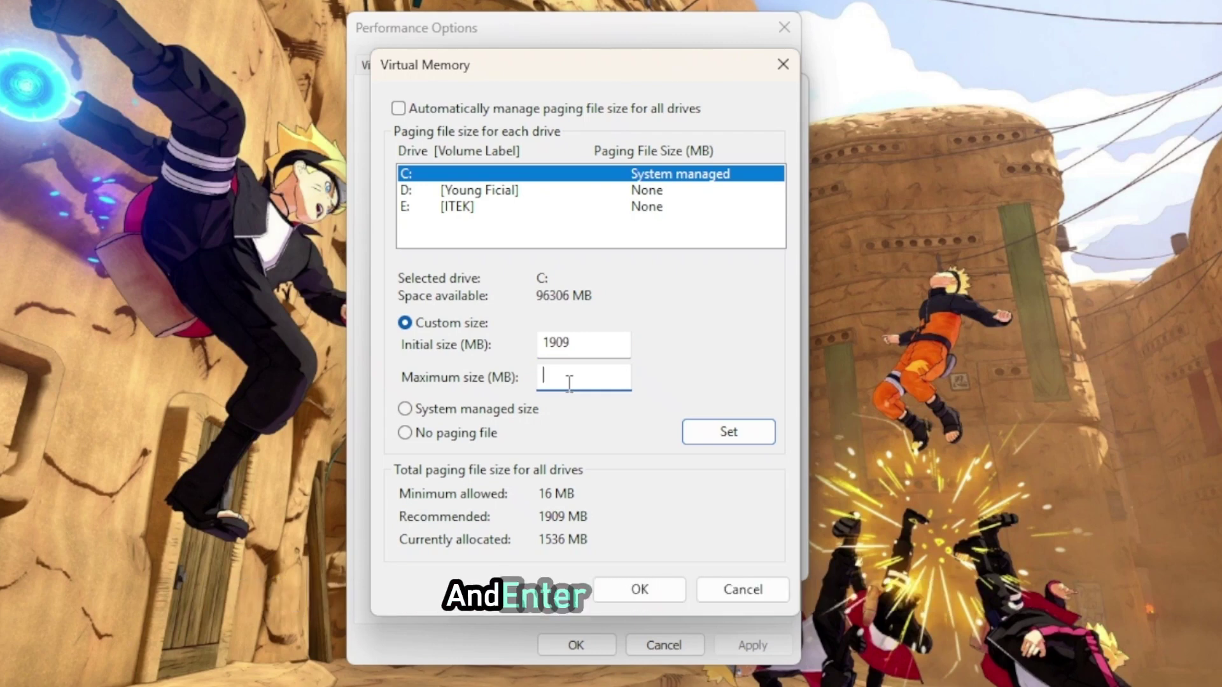
{"action": "key", "text": "super"}
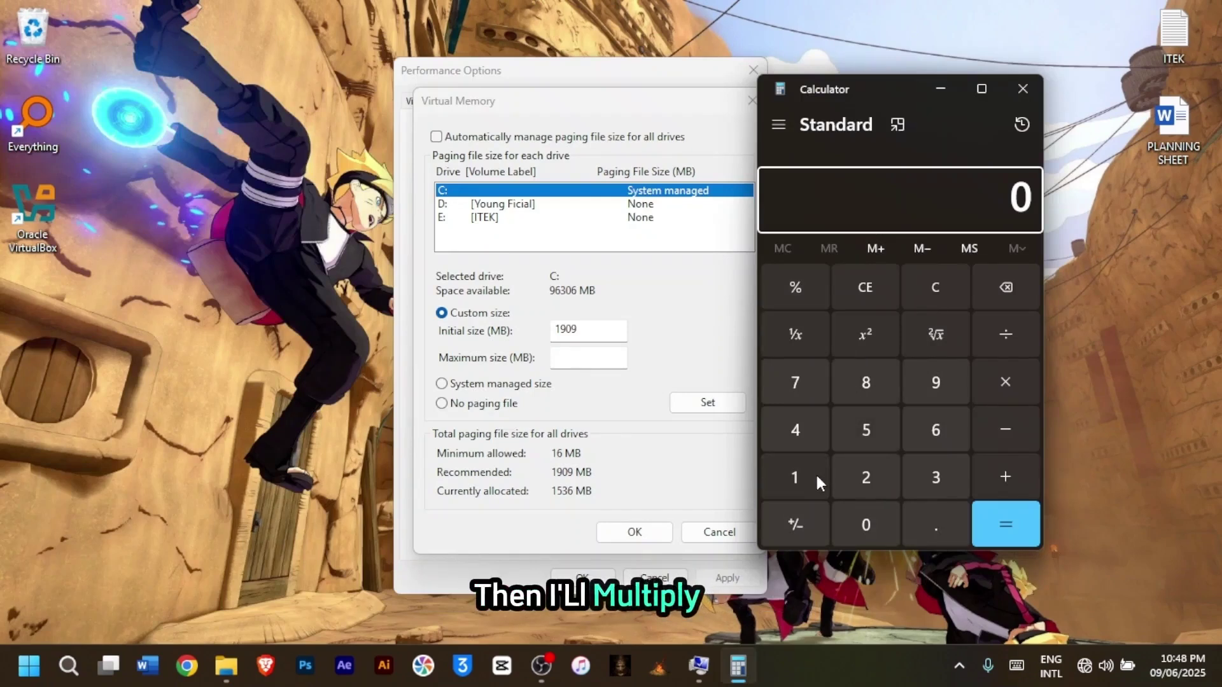
{"action": "left_click", "coordinate": [812, 474]}
{"action": "left_click", "coordinate": [916, 396]}
{"action": "left_click", "coordinate": [883, 516]}
{"action": "left_click", "coordinate": [928, 394]}
{"action": "left_click", "coordinate": [994, 389]}
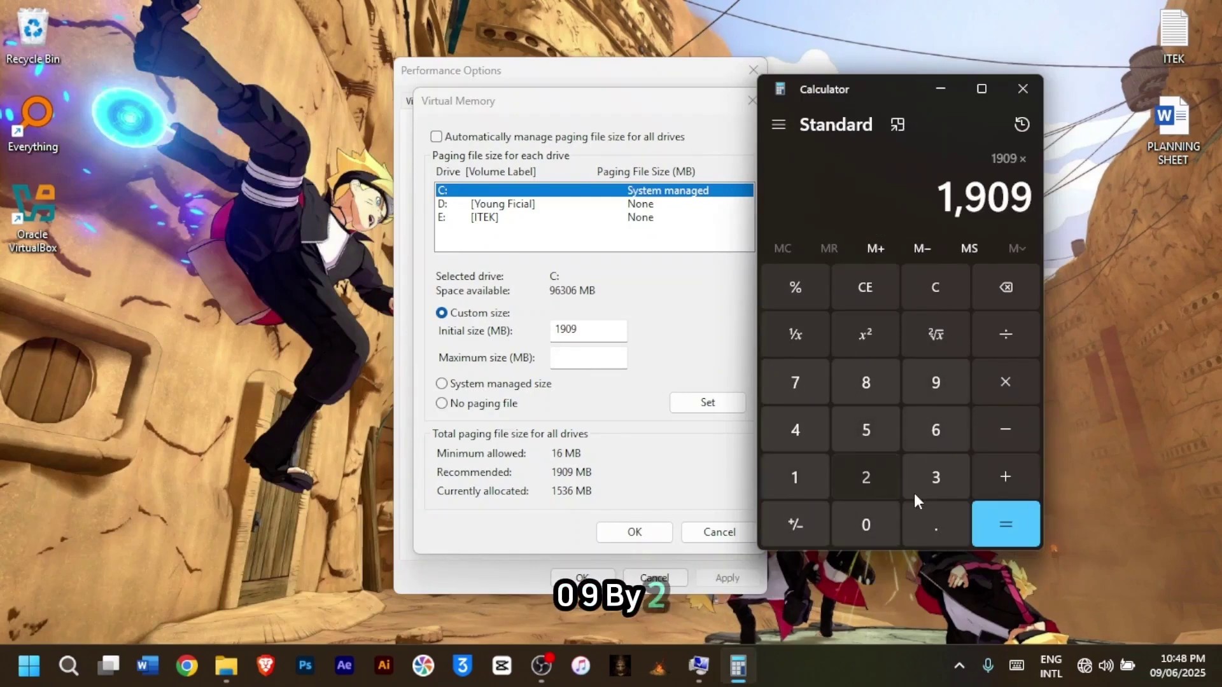
{"action": "left_click", "coordinate": [883, 486]}
{"action": "left_click", "coordinate": [992, 516]}
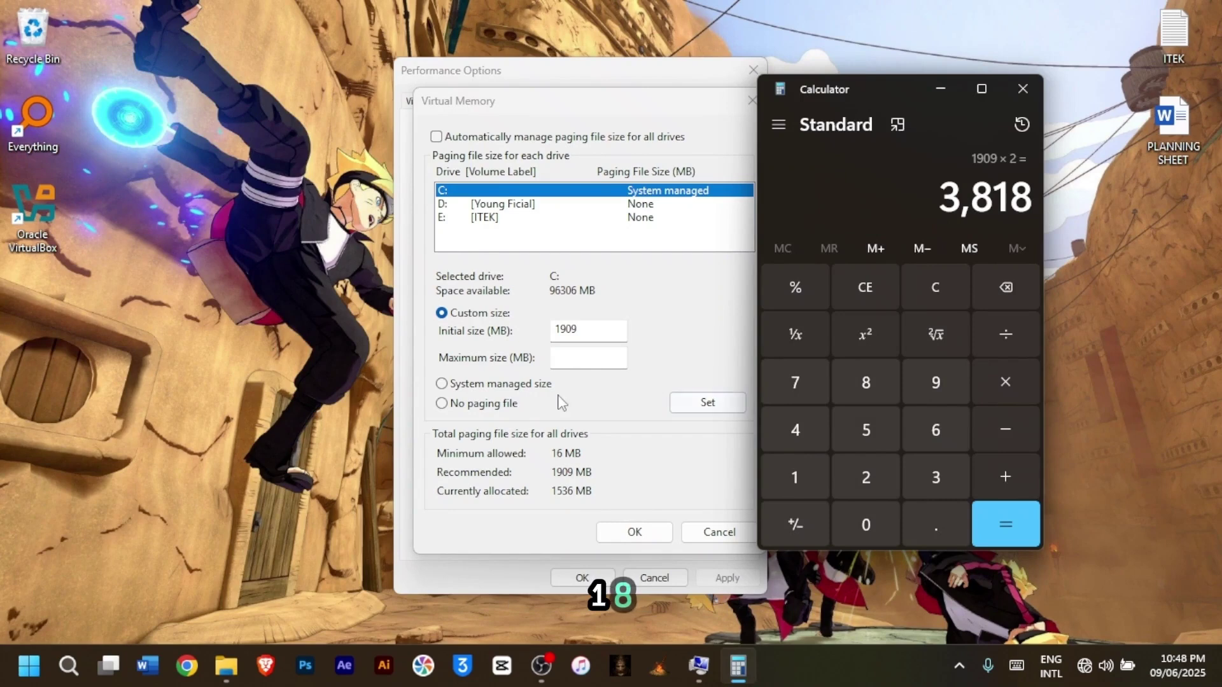
Set the maximum paging file size of drive C: to 3818 MB and confirm the virtual memory settings.
{"action": "left_click", "coordinate": [591, 356]}
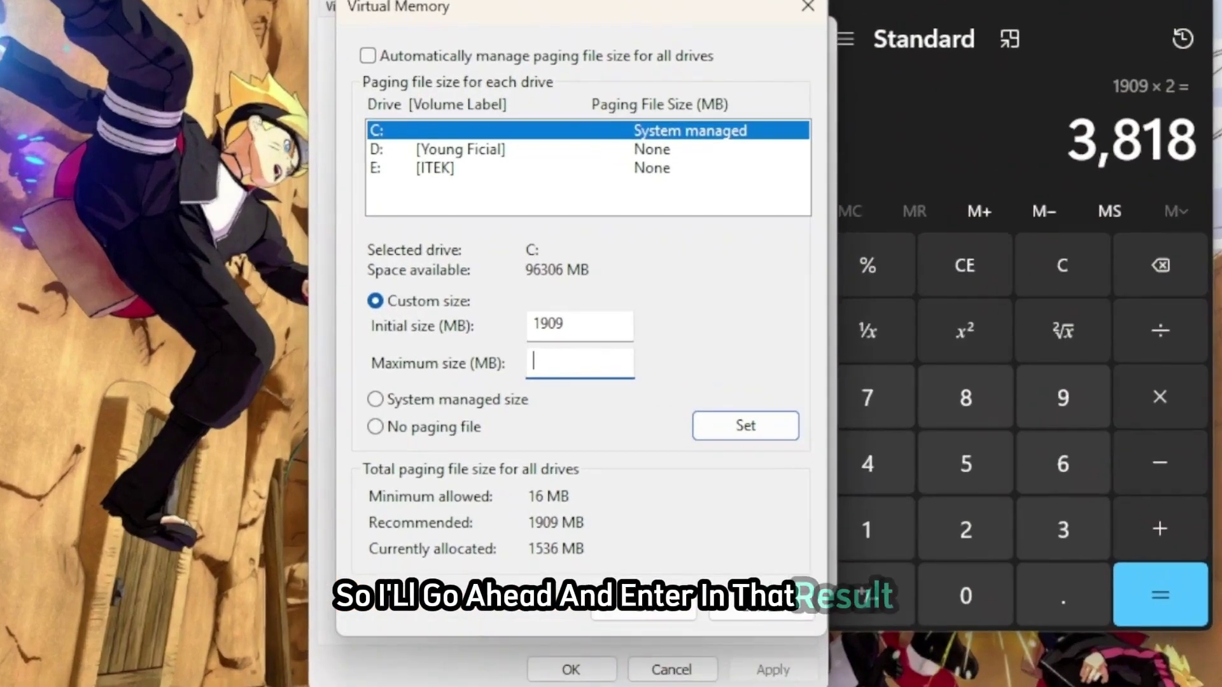
{"action": "type", "text": "3818"}
{"action": "left_click", "coordinate": [735, 426]}
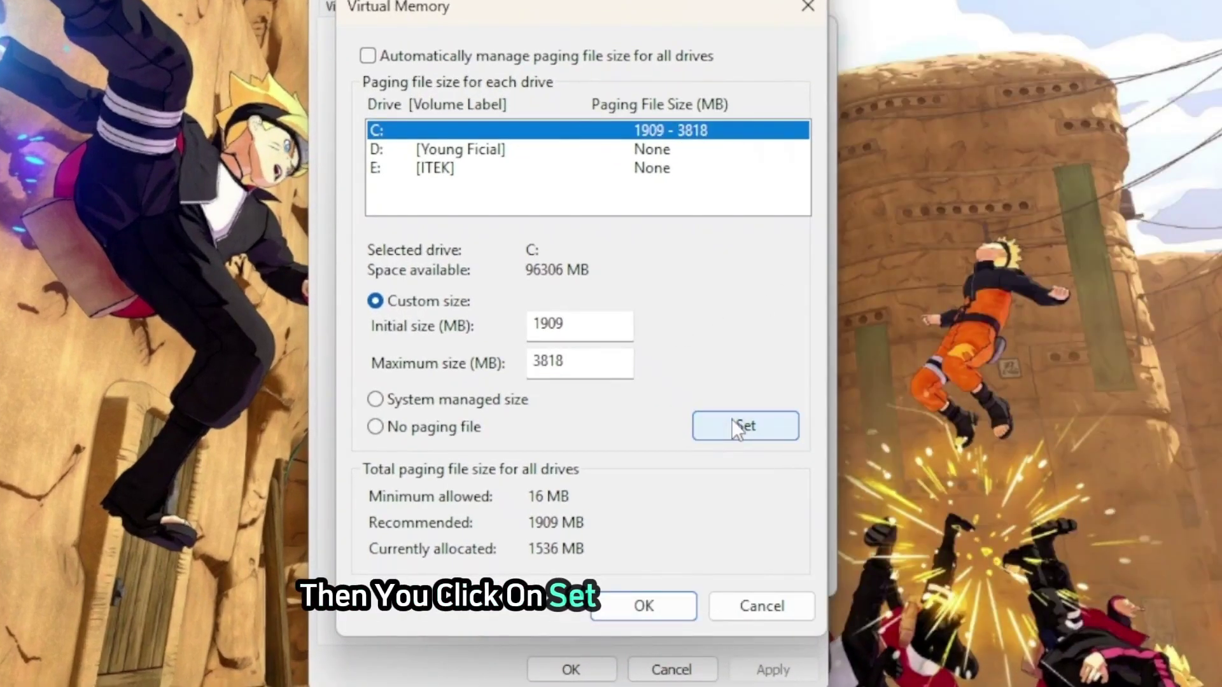
{"action": "left_click", "coordinate": [643, 612]}
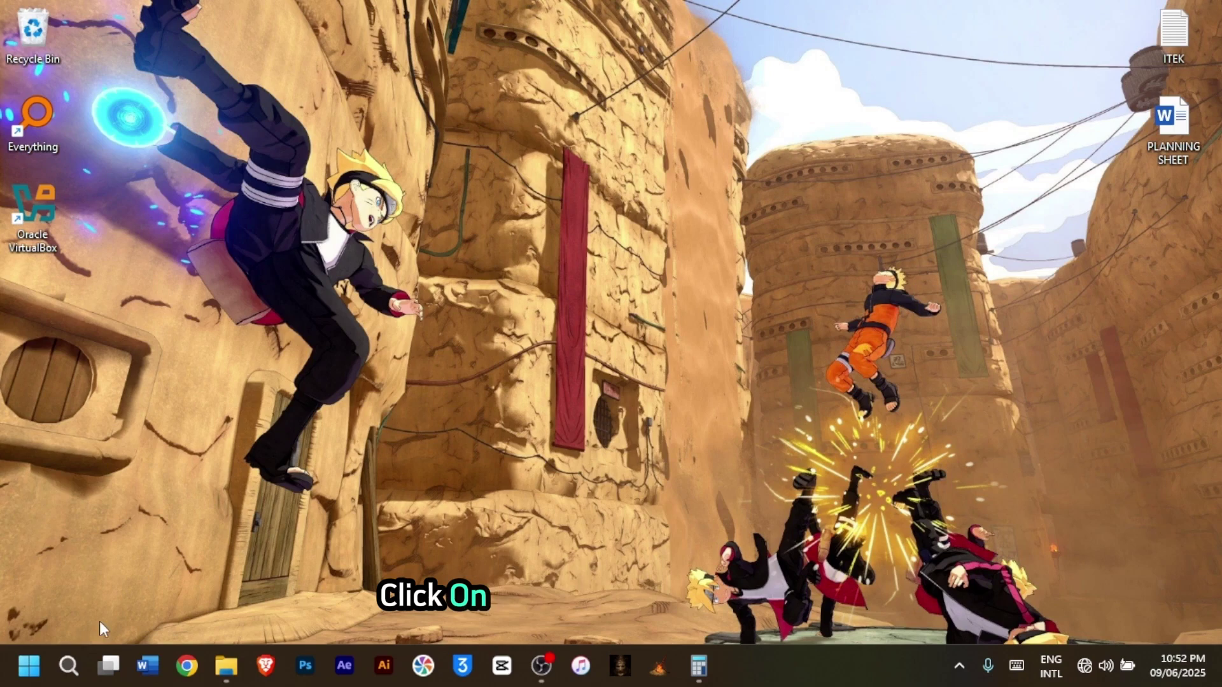
Open Windows Features, make sure Windows Subsystem for Linux is turned off, and confirm the feature list.
{"action": "left_click", "coordinate": [67, 666]}
{"action": "type", "text": "windows feA"}
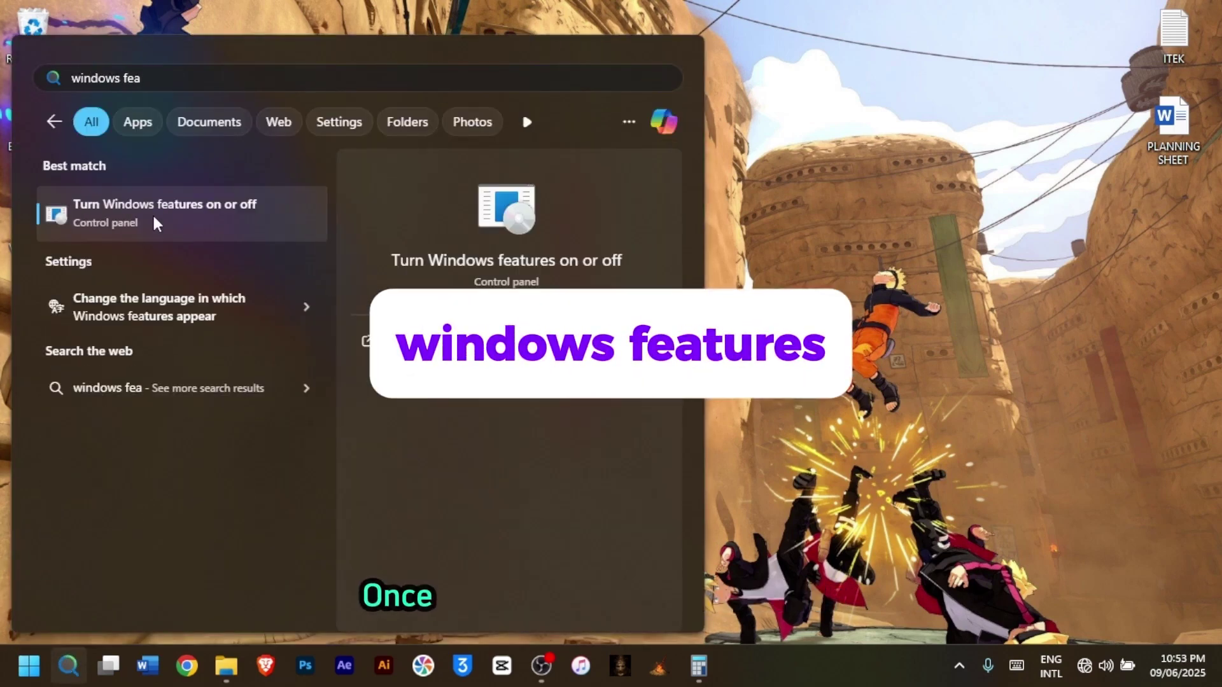
{"action": "left_click", "coordinate": [158, 215]}
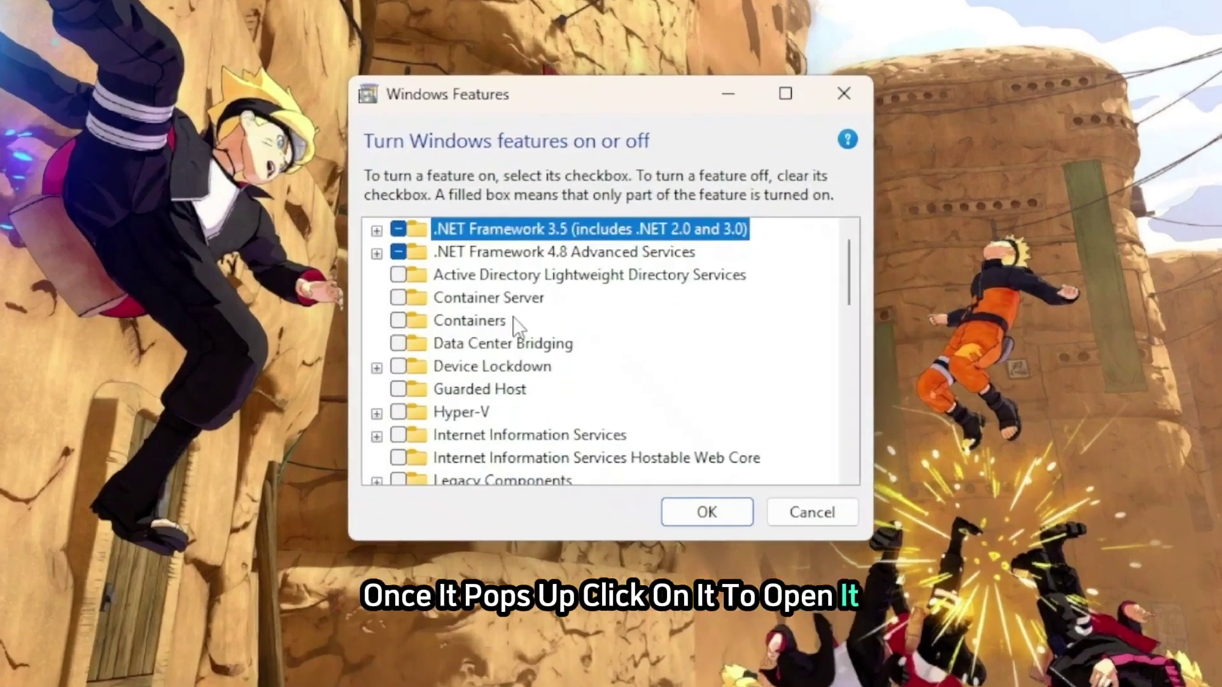
{"action": "scroll", "coordinate": [513, 316], "scroll_direction": "down", "scroll_amount": 9}
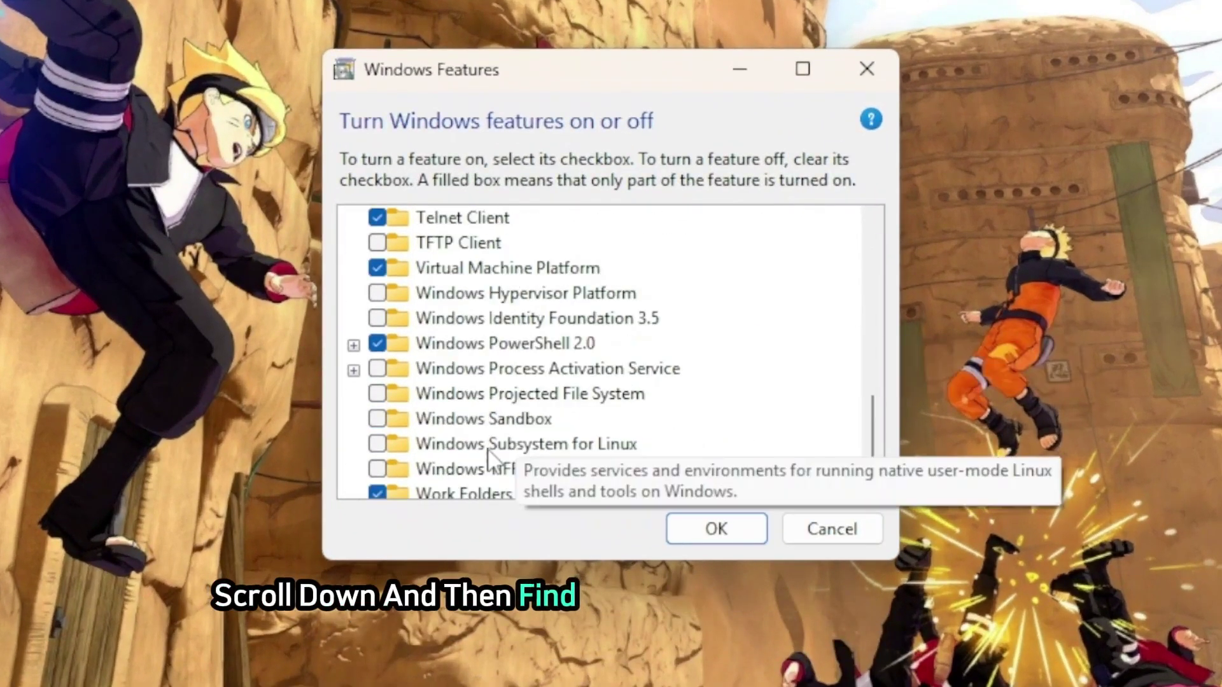
{"action": "left_click", "coordinate": [488, 449]}
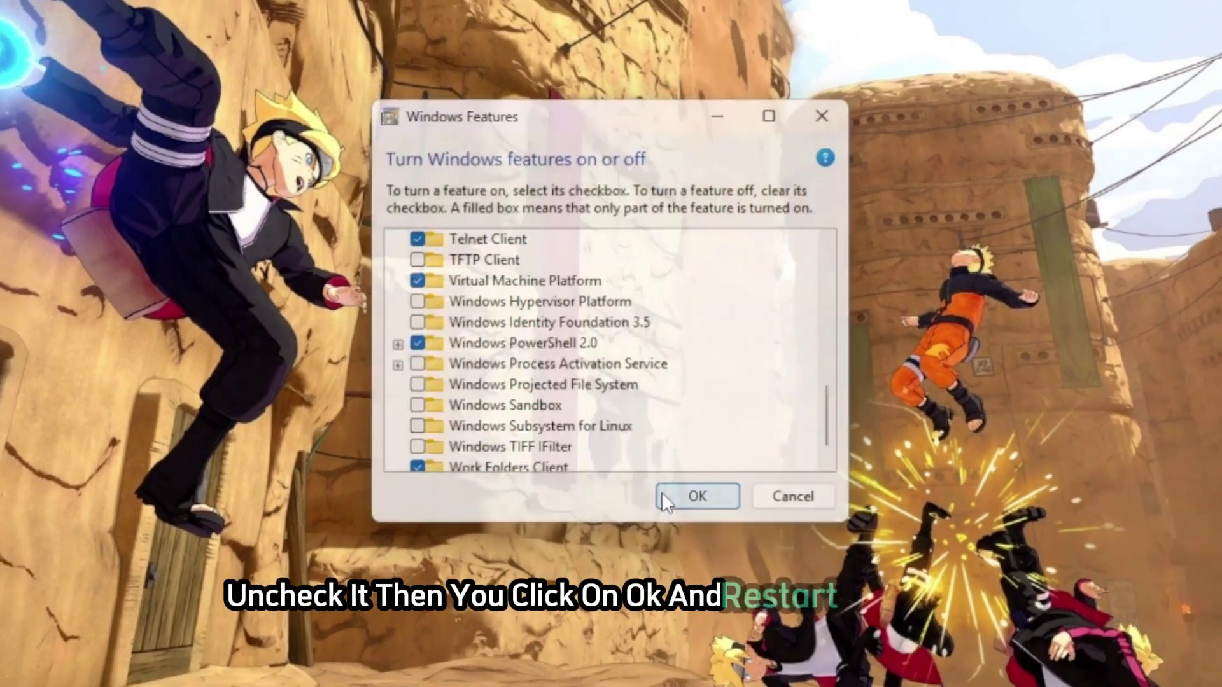
{"action": "left_click", "coordinate": [673, 527]}
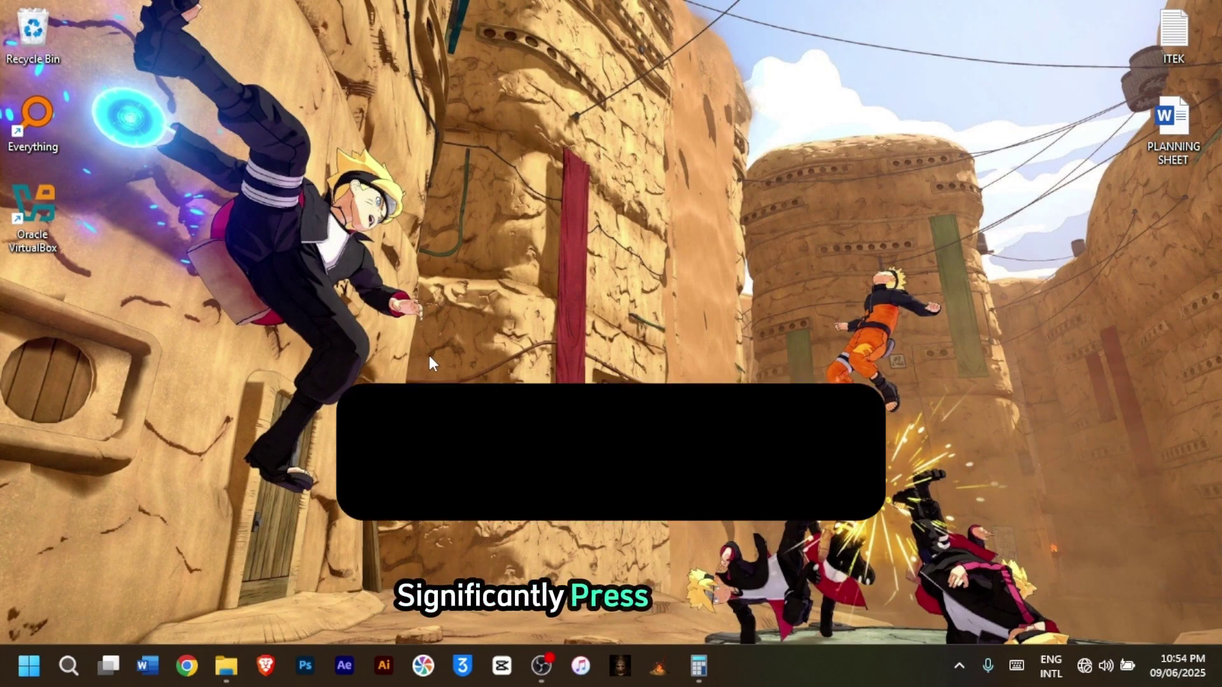
Open Task Manager and review the startup apps for non-essential programs that are still enabled.
{"action": "key", "text": "ctrl+shift+Escape"}
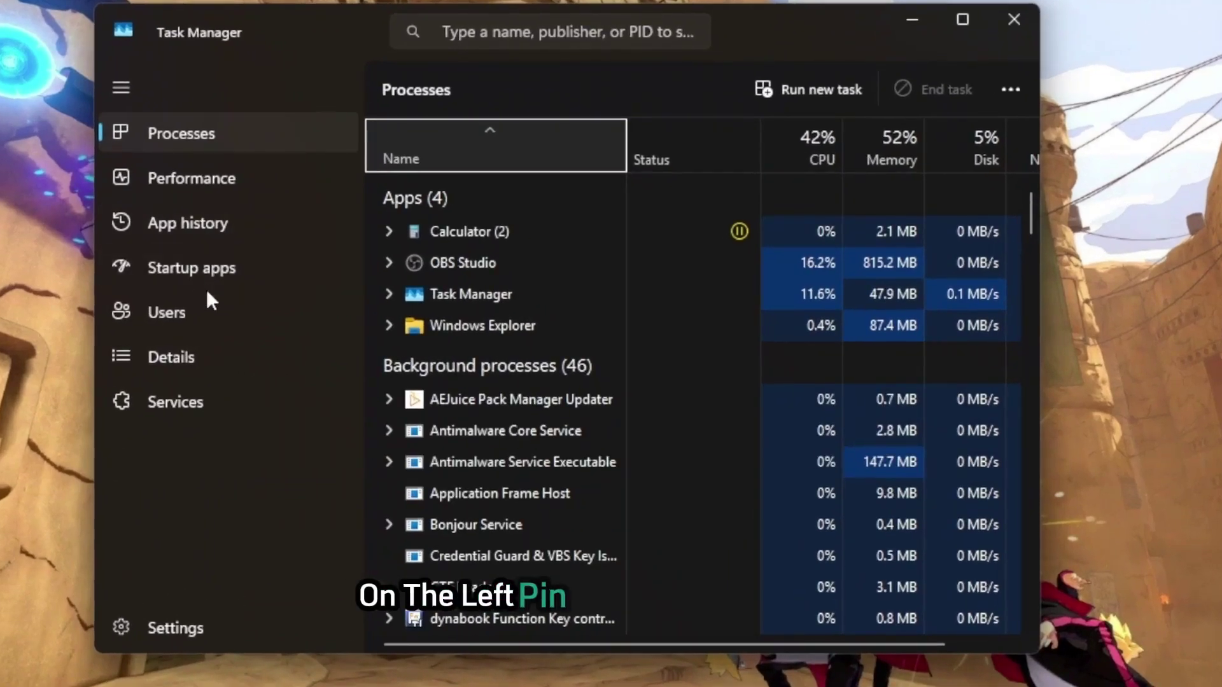
{"action": "left_click", "coordinate": [193, 269]}
{"action": "scroll", "coordinate": [529, 252], "scroll_direction": "down", "scroll_amount": 1}
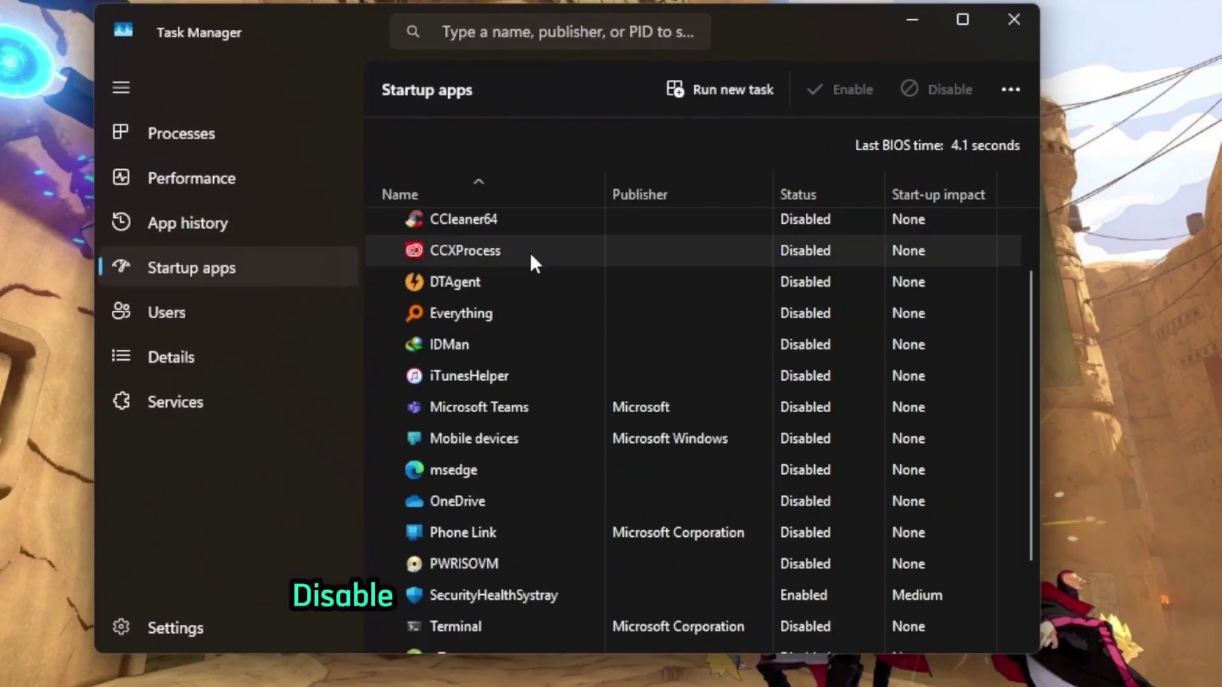
{"action": "scroll", "coordinate": [534, 268], "scroll_direction": "down", "scroll_amount": 1}
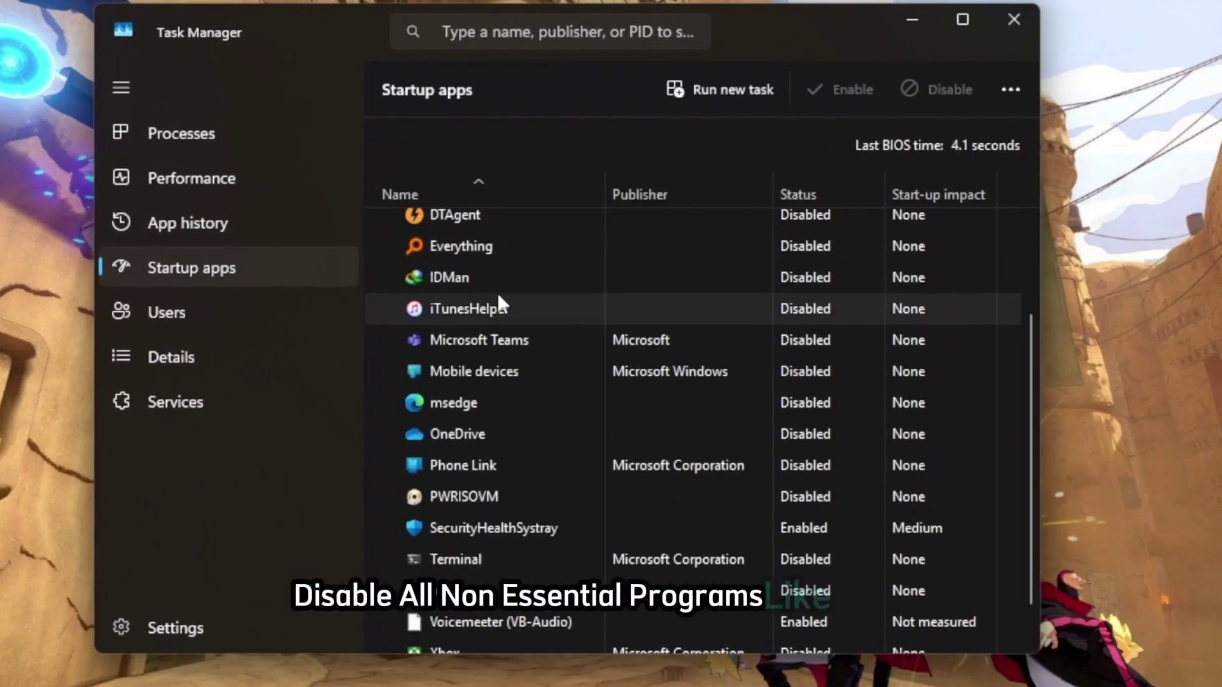
{"action": "scroll", "coordinate": [503, 290], "scroll_direction": "down", "scroll_amount": 1}
{"action": "scroll", "coordinate": [497, 328], "scroll_direction": "up", "scroll_amount": 2}
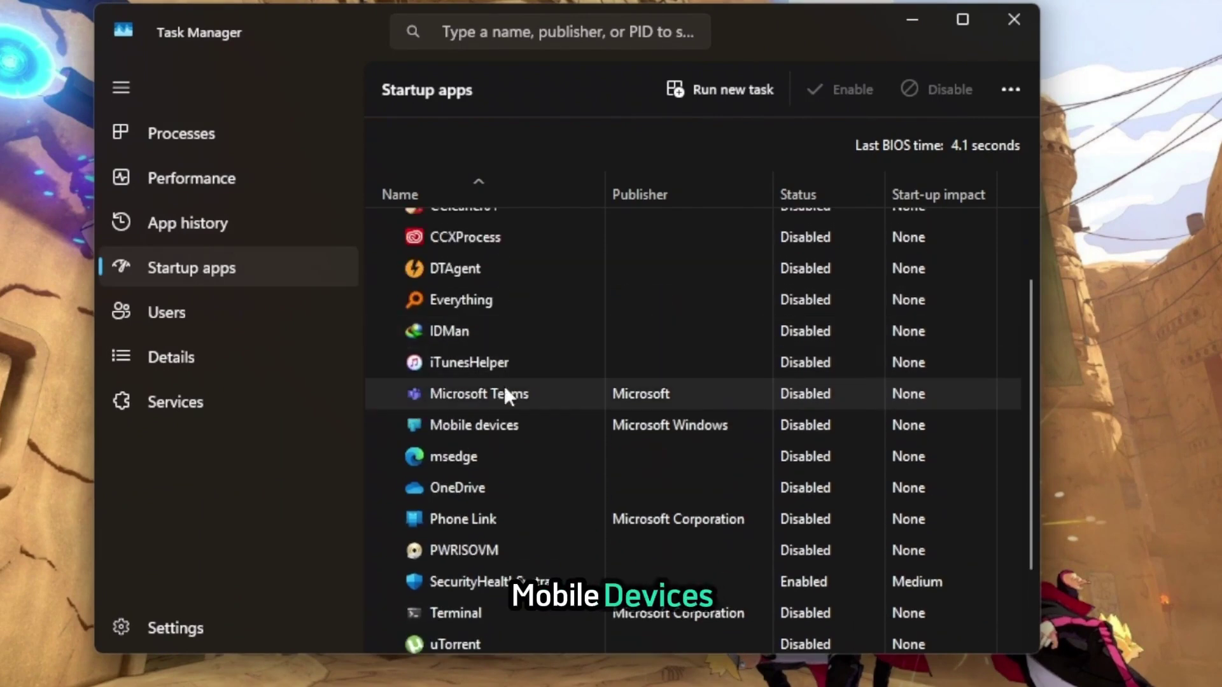
{"action": "scroll", "coordinate": [503, 382], "scroll_direction": "up", "scroll_amount": 1}
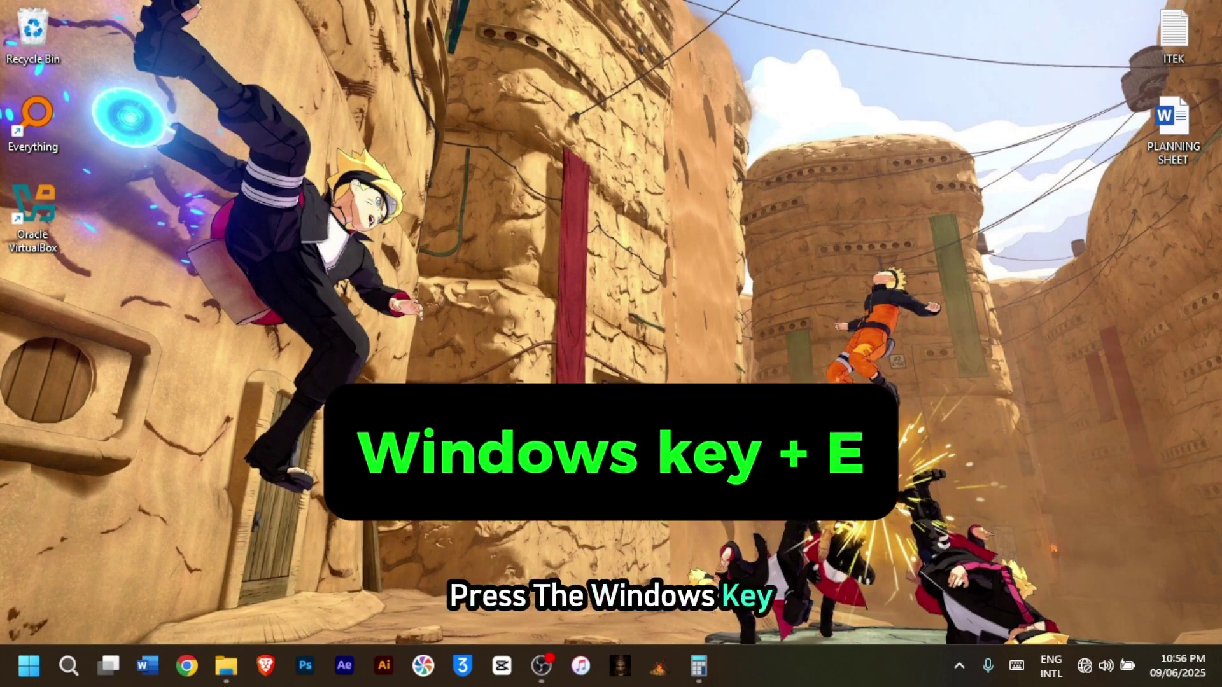
Open File Explorer at This PC and bring up the properties of Local Disk (C:).
{"action": "key", "text": "super+e"}
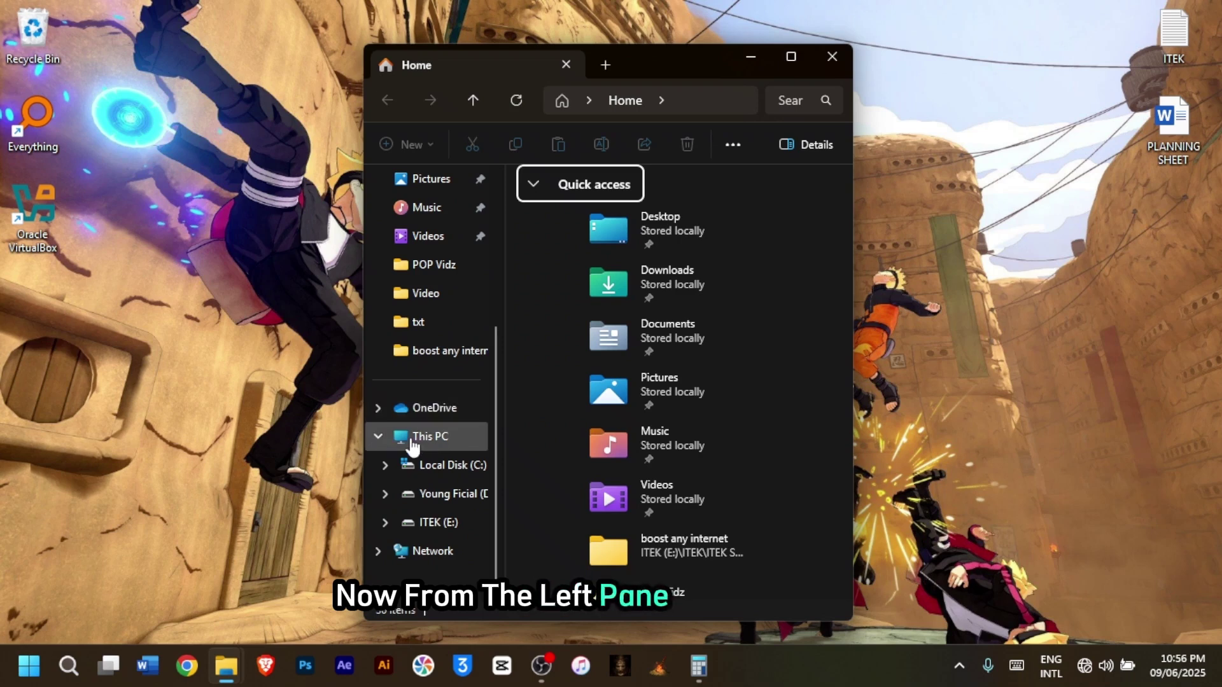
{"action": "left_click", "coordinate": [412, 439]}
{"action": "right_click", "coordinate": [608, 224]}
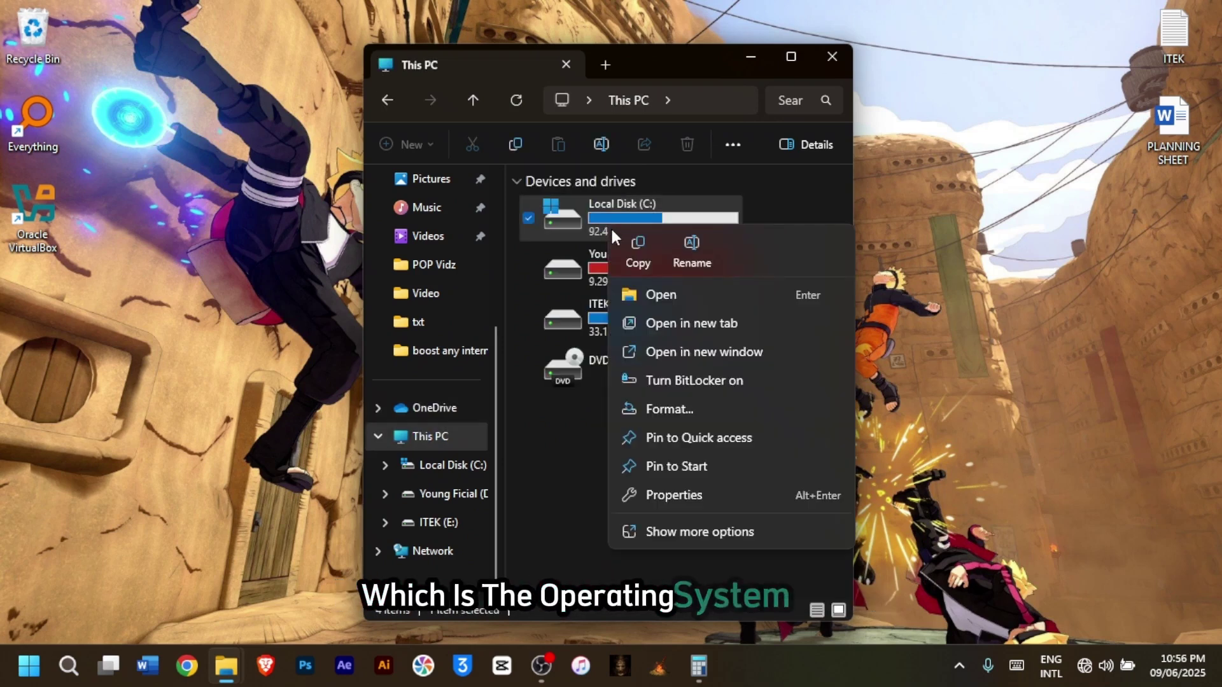
{"action": "left_click", "coordinate": [660, 495]}
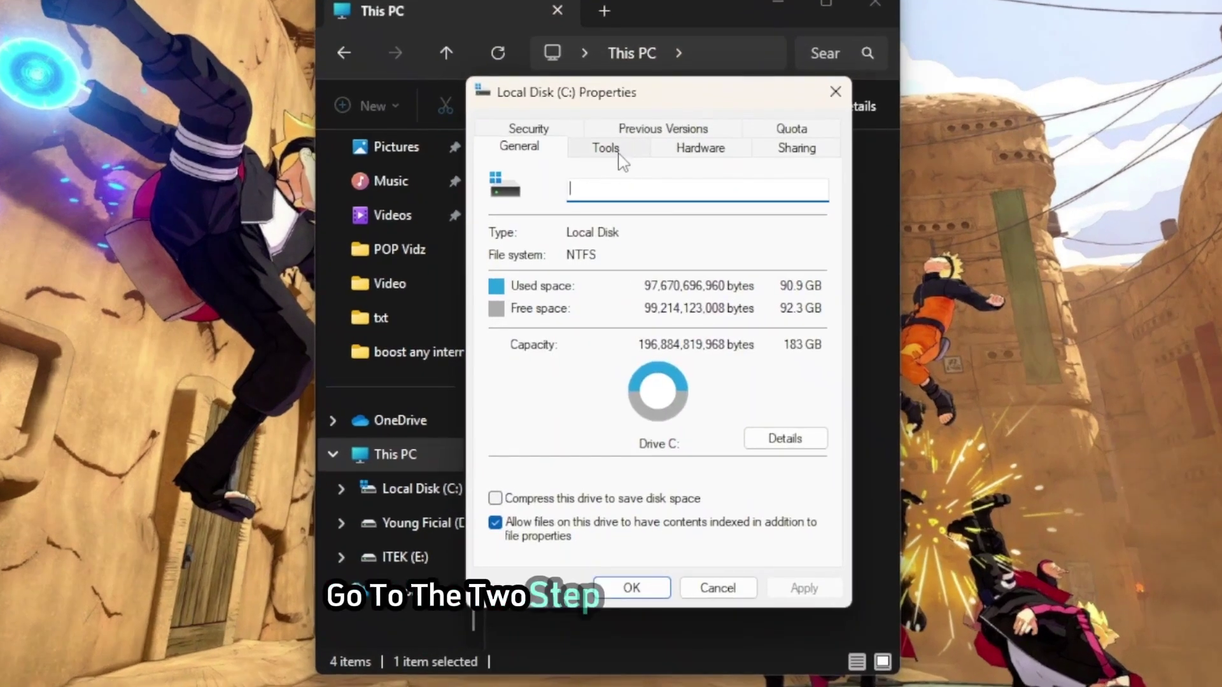
Start an error-checking scan of Local Disk (C:) from the drive's tools.
{"action": "left_click", "coordinate": [619, 156]}
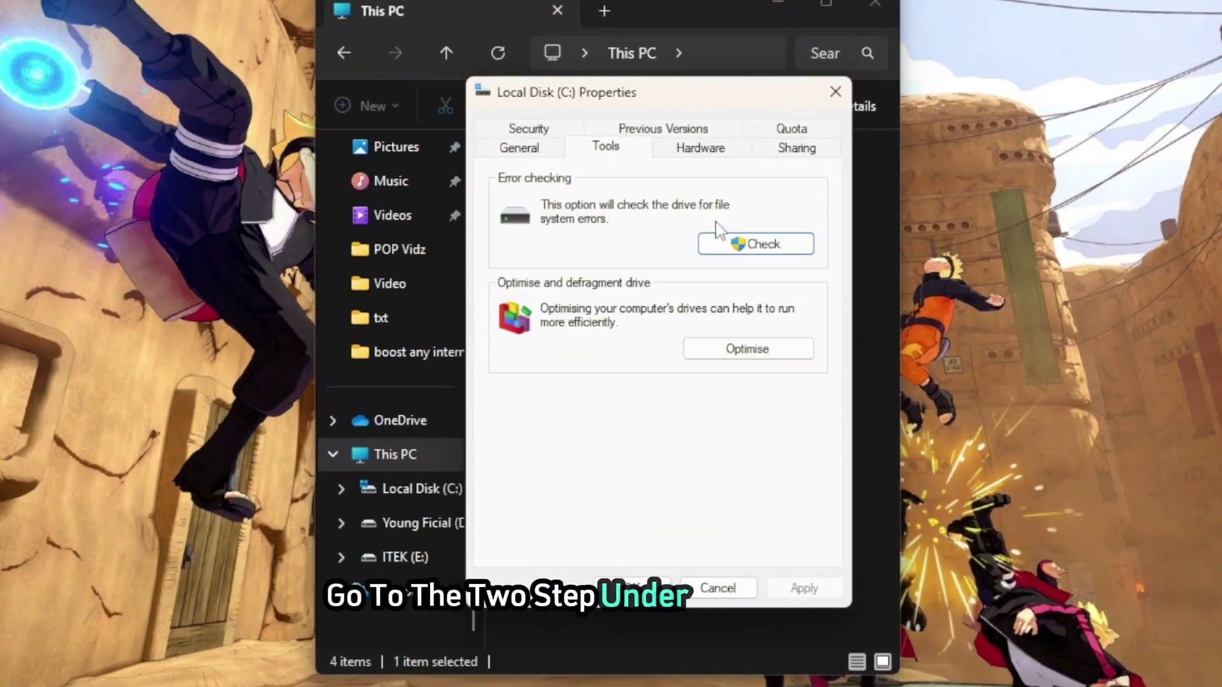
{"action": "left_click", "coordinate": [754, 250]}
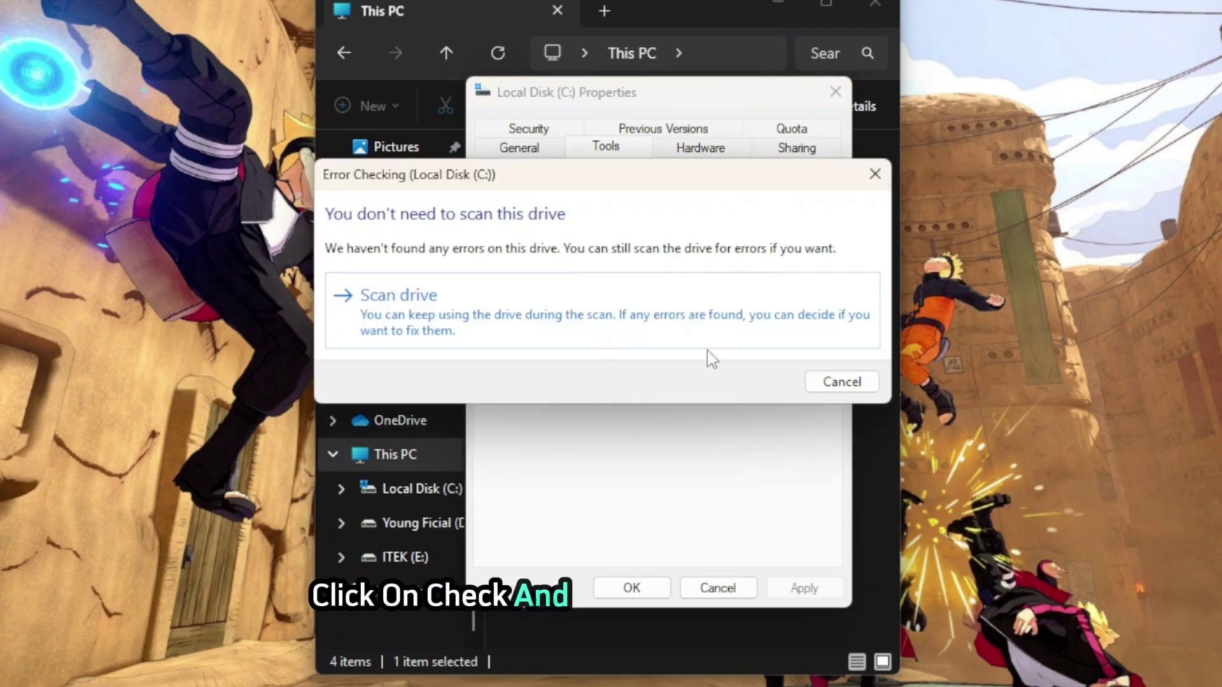
{"action": "left_click", "coordinate": [560, 317]}
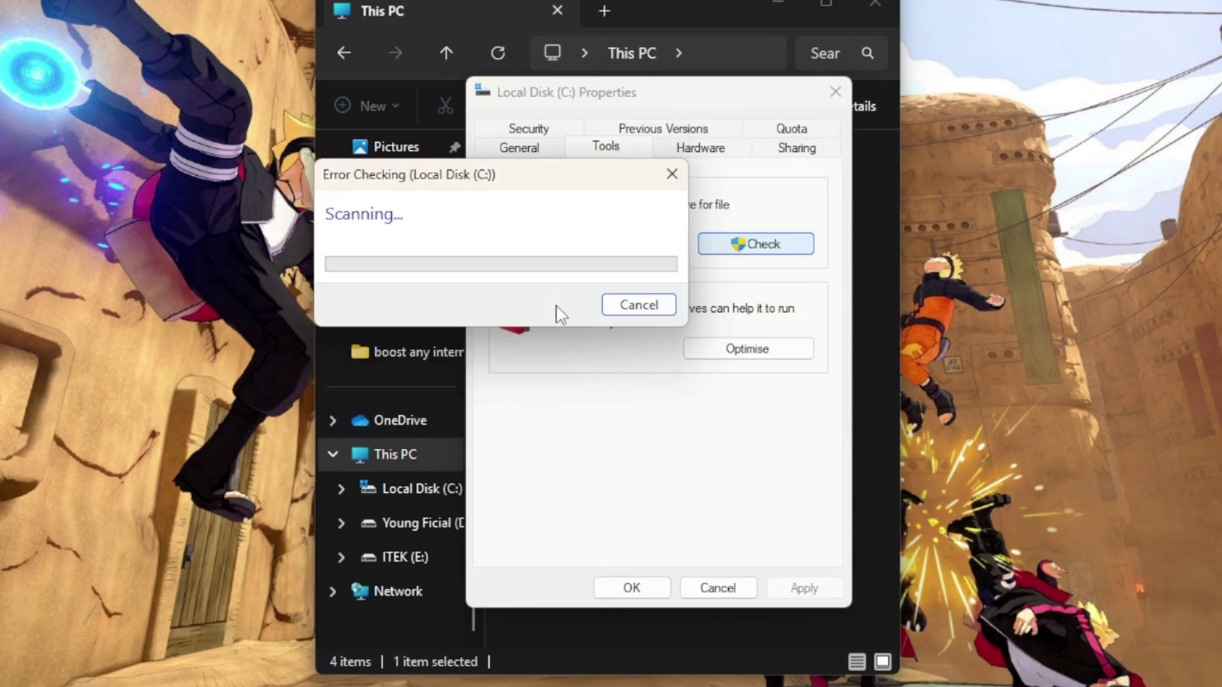